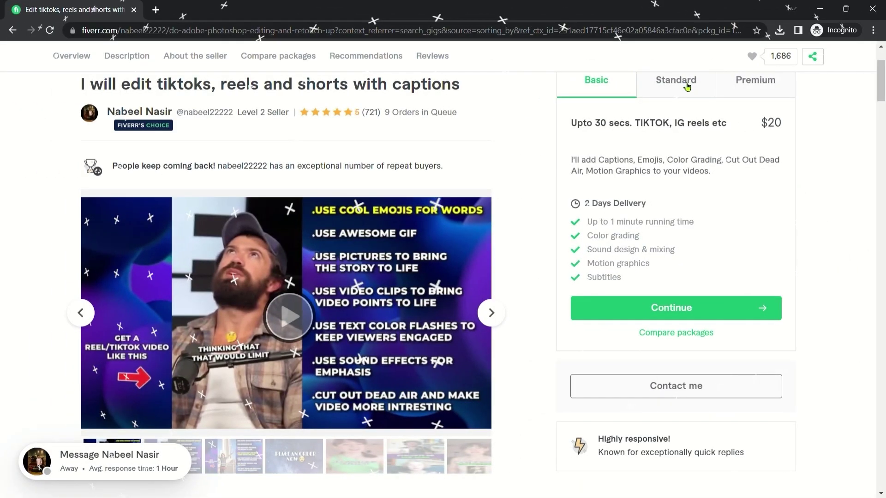
# - Compare the gig's Standard and Premium package details
pyautogui.click(687, 87)
pyautogui.click(738, 88)
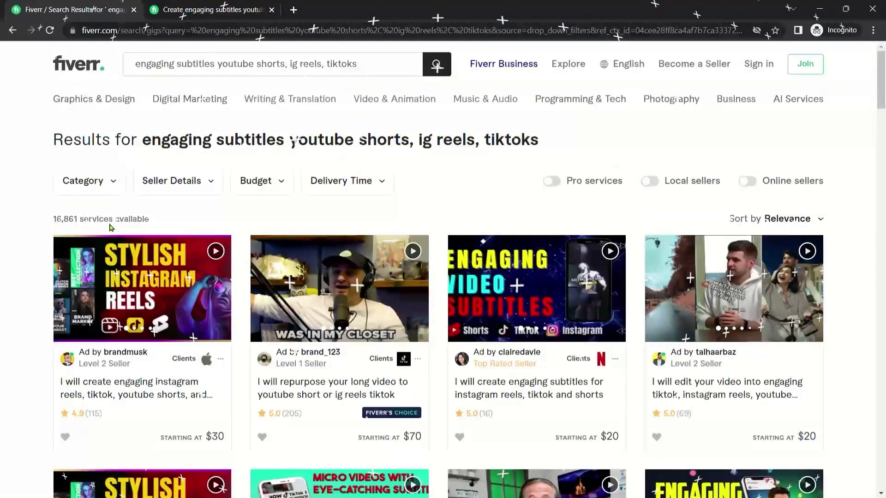
# - Filter the subtitle-gig results to New Sellers only
pyautogui.scroll(-10, 138, 230)
pyautogui.scroll(10, 138, 229)
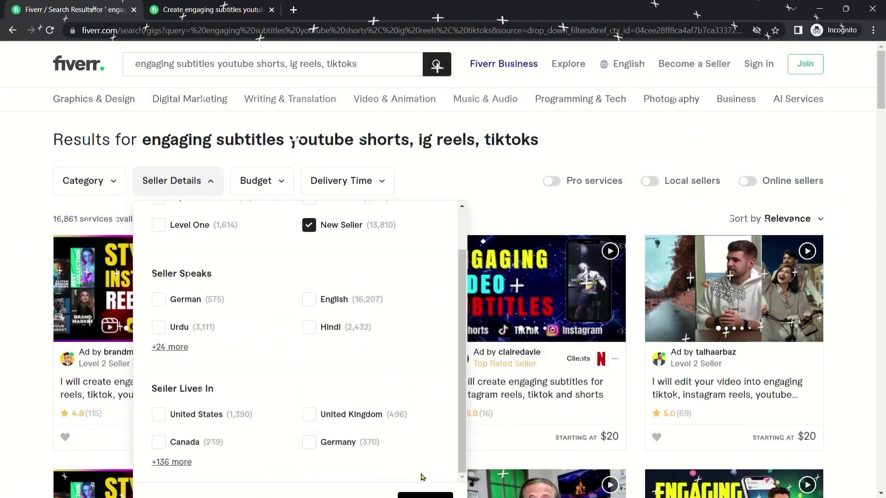
pyautogui.scroll(-3, 421, 477)
pyautogui.click(421, 389)
# - Browse the filtered results and view a captions gig's Premium package pricing
pyautogui.scroll(-4, 553, 340)
pyautogui.scroll(-10, 553, 339)
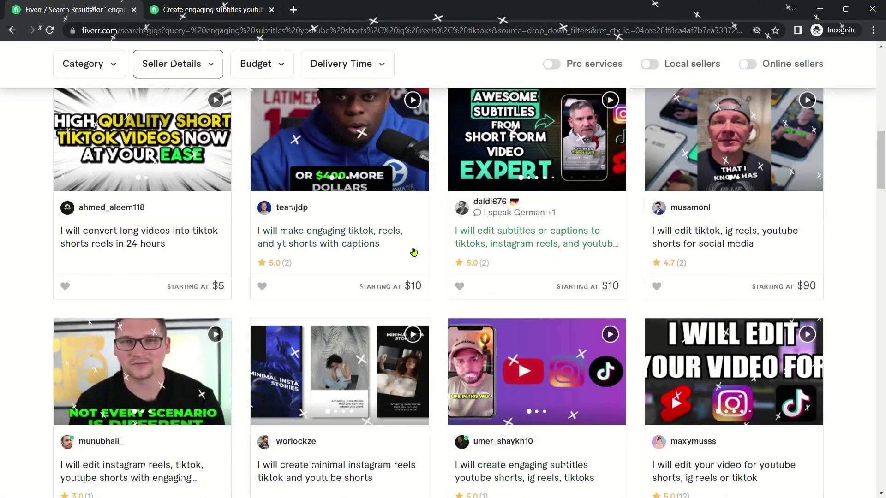
pyautogui.scroll(1, 413, 251)
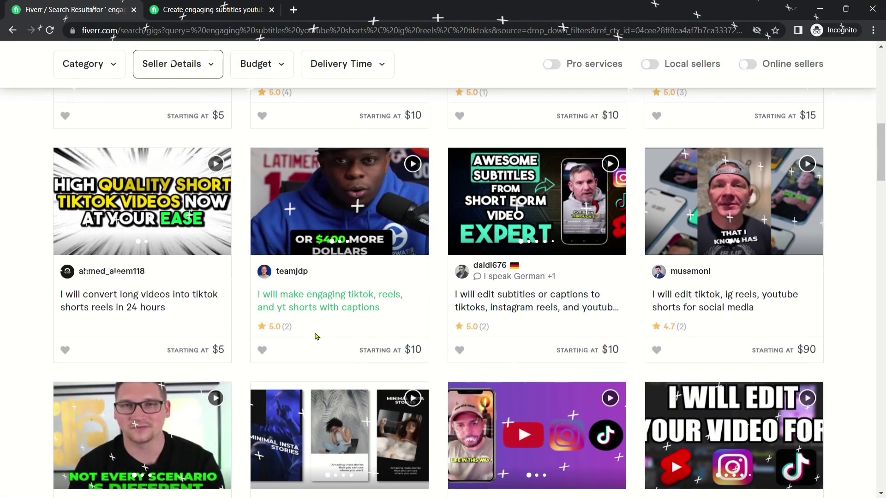
pyautogui.scroll(-5, 317, 336)
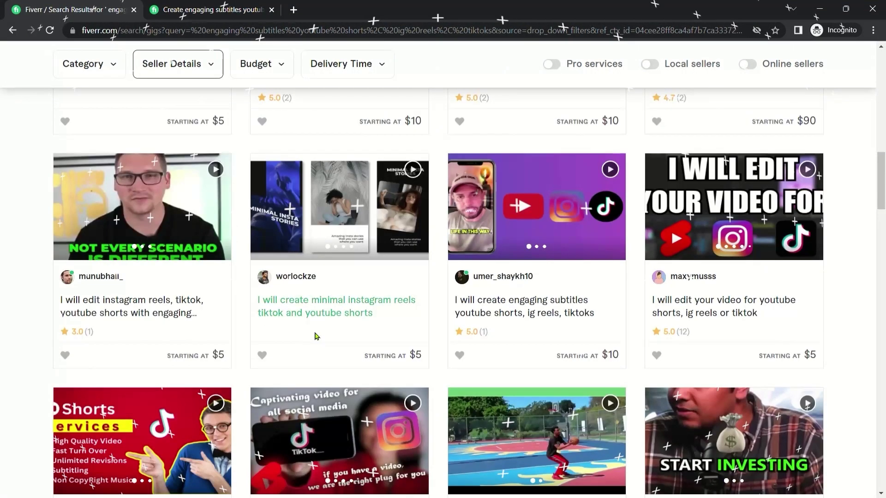
pyautogui.scroll(-5, 316, 336)
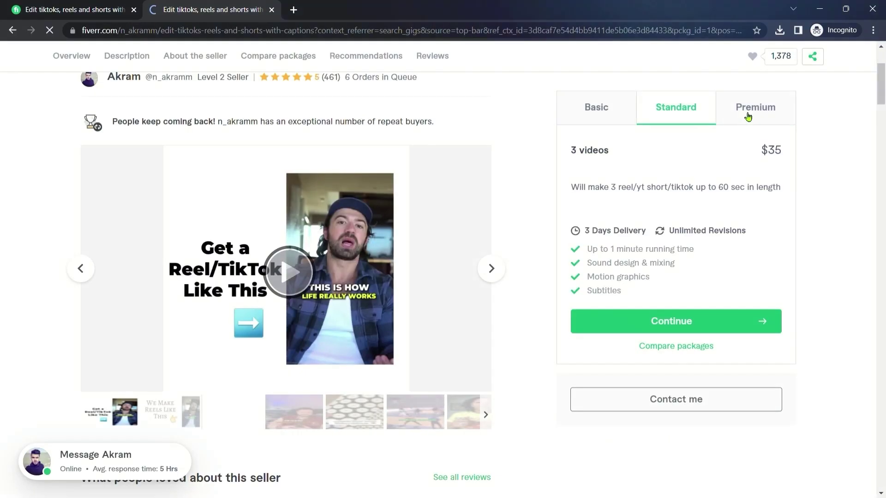
pyautogui.click(750, 113)
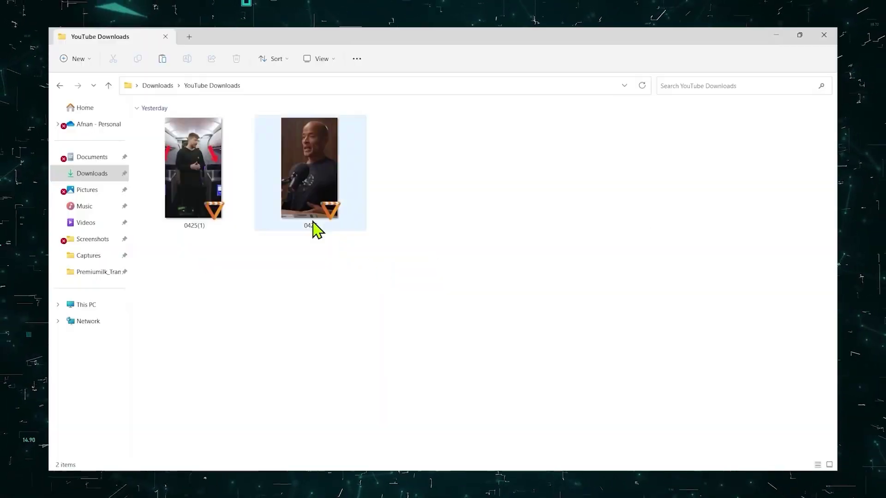
# - Select the downloaded clips 0425(1) and 0425 in YouTube Downloads
pyautogui.click(193, 214)
pyautogui.click(323, 201)
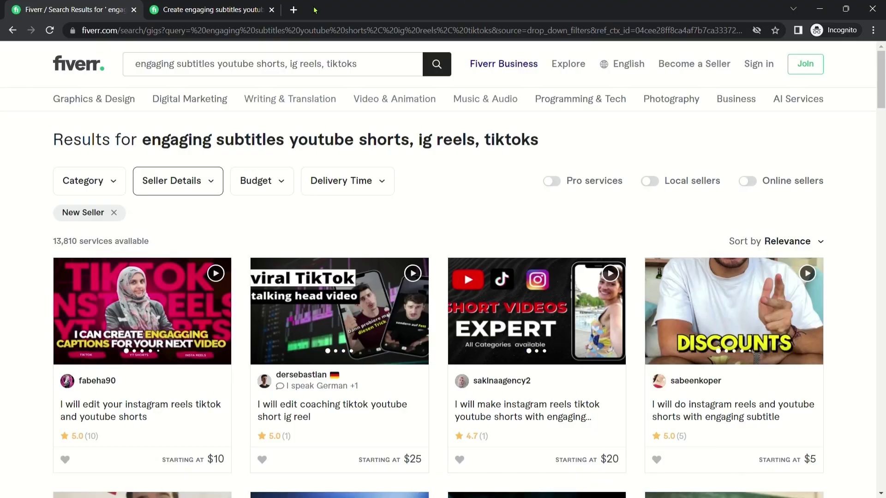
# - Search Chrome for 'capcut for windows' and download the CapCut desktop editor for Windows
pyautogui.click(298, 10)
pyautogui.write('capcut for windows')
pyautogui.press('Return')
pyautogui.scroll(-5, 81, 188)
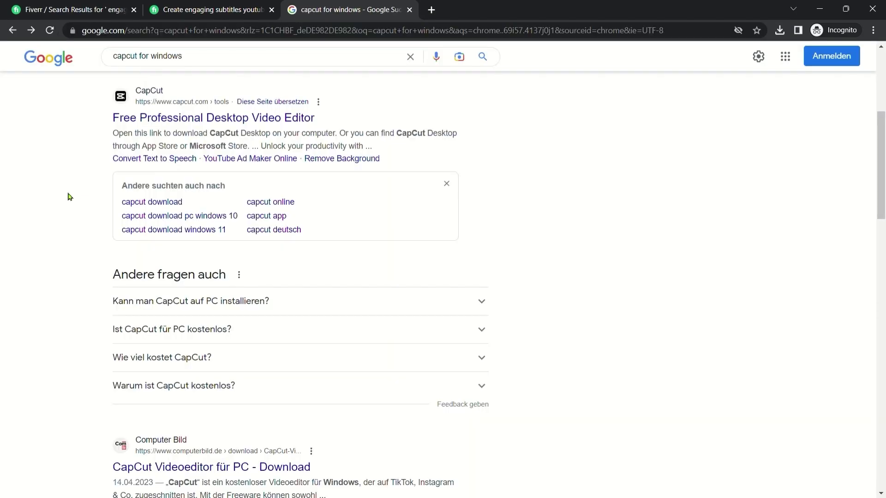
pyautogui.click(212, 118)
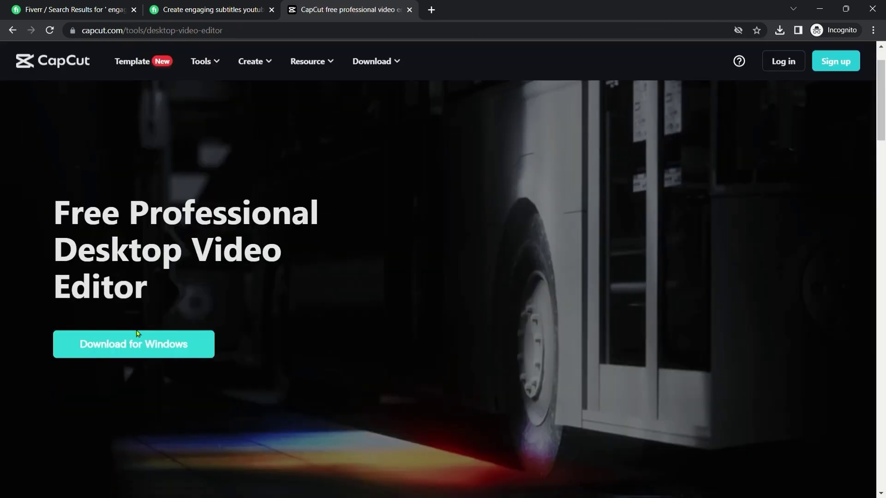
pyautogui.click(131, 344)
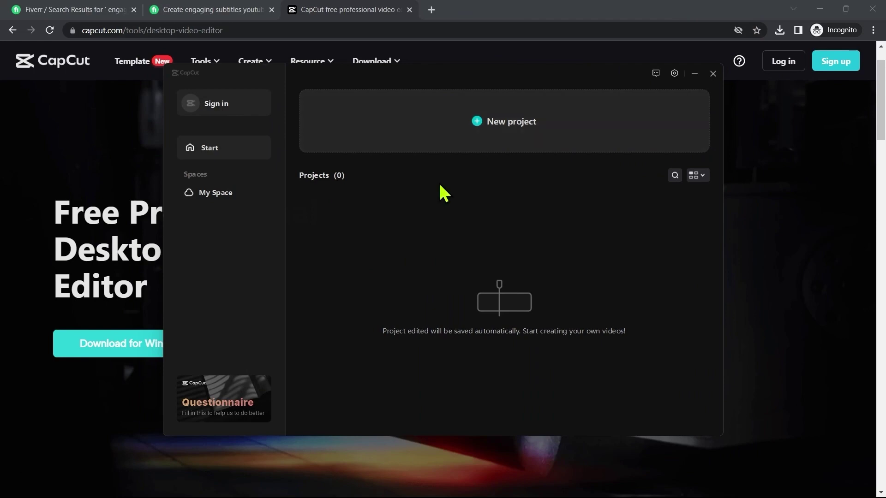
# - Create a new project, put clips 0425(1) and 0425 on the timeline, and set ratio 9:16
pyautogui.click(489, 131)
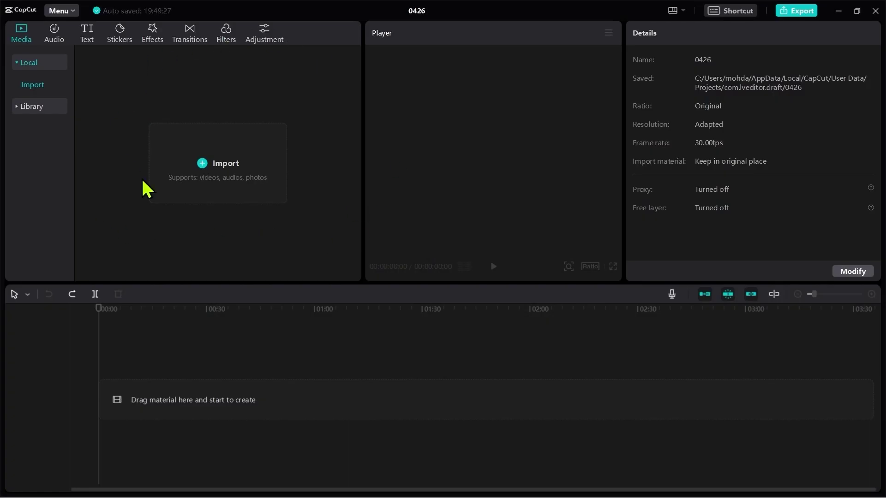
pyautogui.click(247, 170)
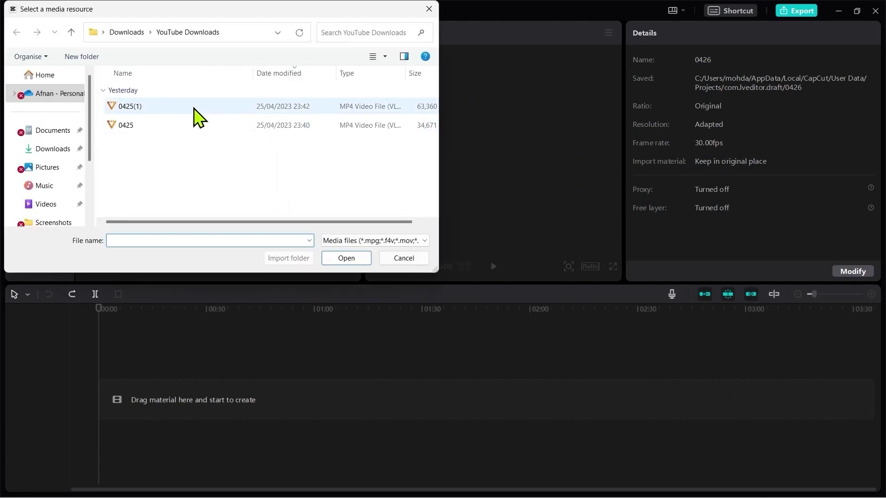
pyautogui.click(193, 107)
pyautogui.keyDown('ctrl'); pyautogui.click(235, 127); pyautogui.keyUp('ctrl')
pyautogui.click(345, 258)
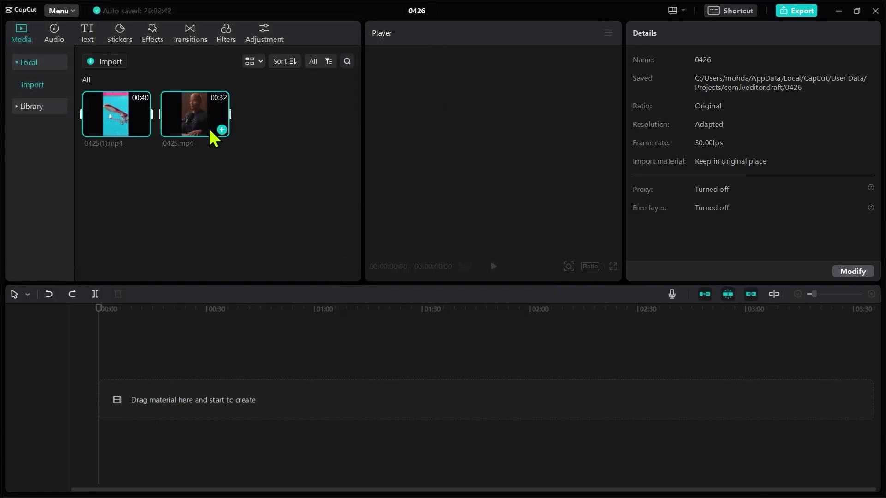
pyautogui.moveTo(202, 124); pyautogui.dragTo(183, 367)
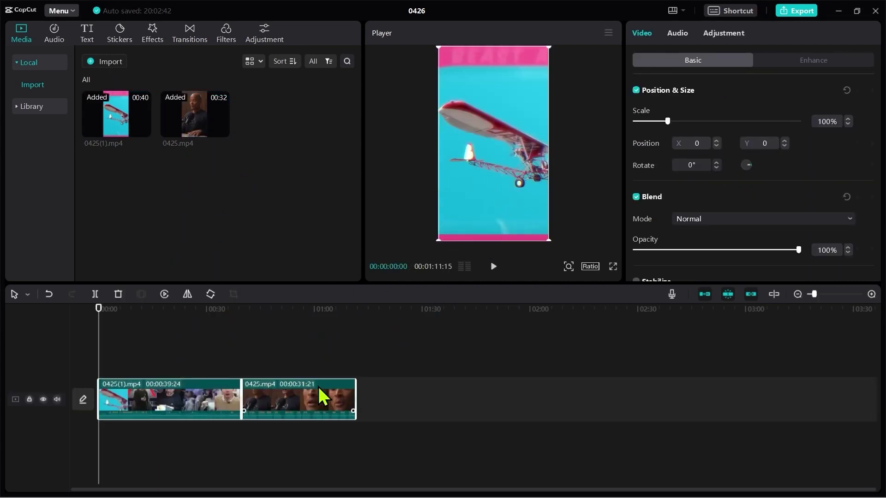
pyautogui.click(590, 267)
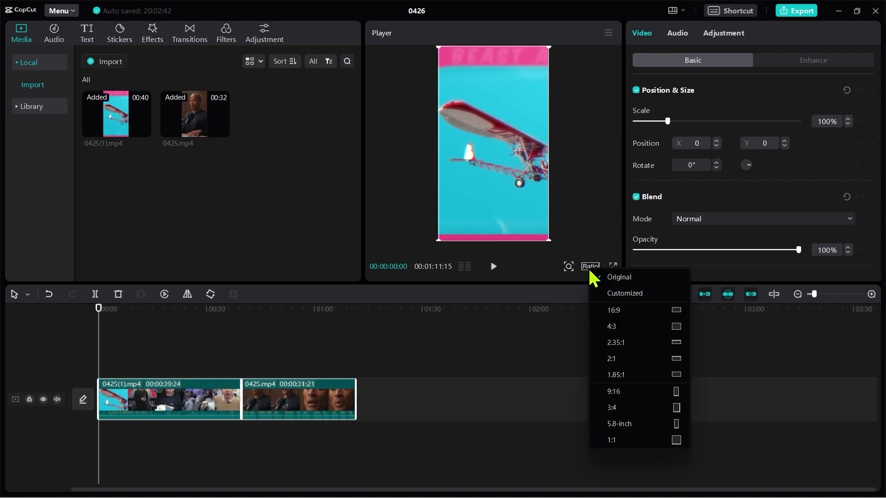
pyautogui.click(614, 392)
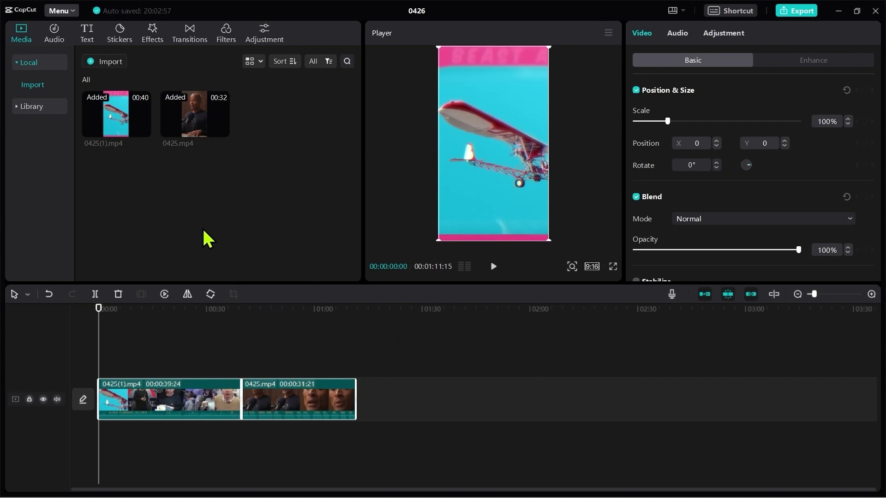
# - Create English auto captions from the speech in both clips
pyautogui.click(85, 32)
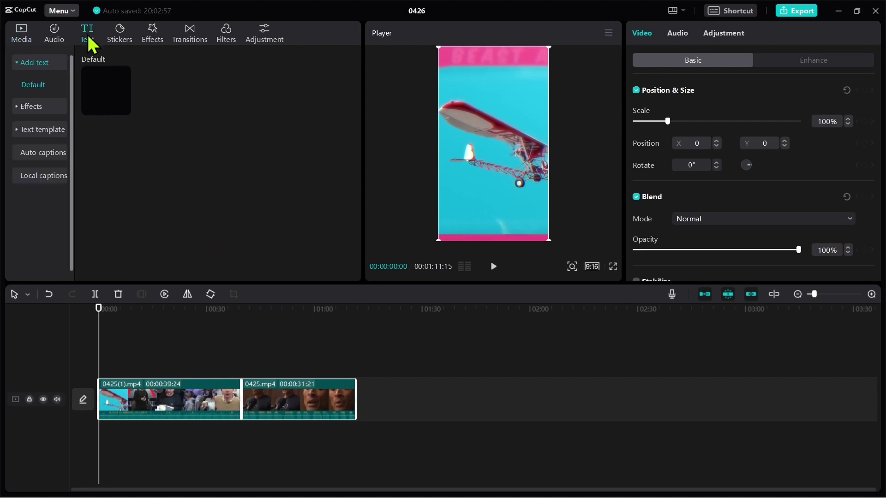
pyautogui.click(32, 157)
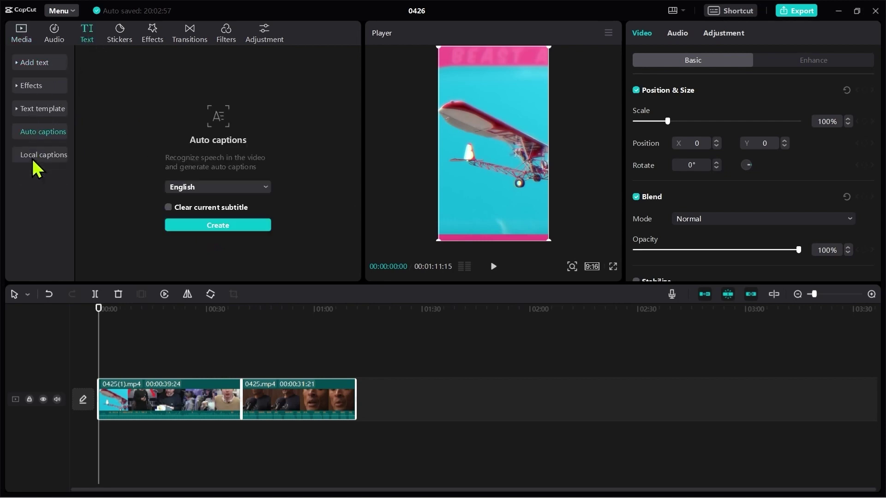
pyautogui.click(194, 188)
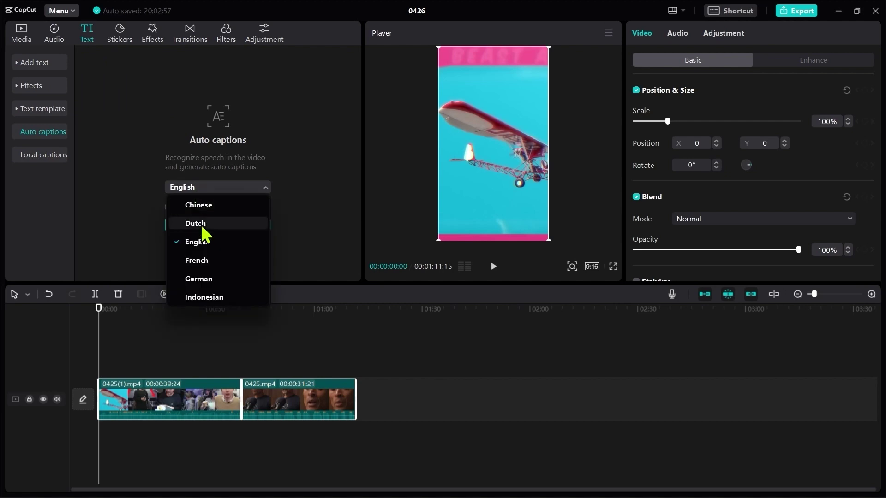
pyautogui.click(206, 243)
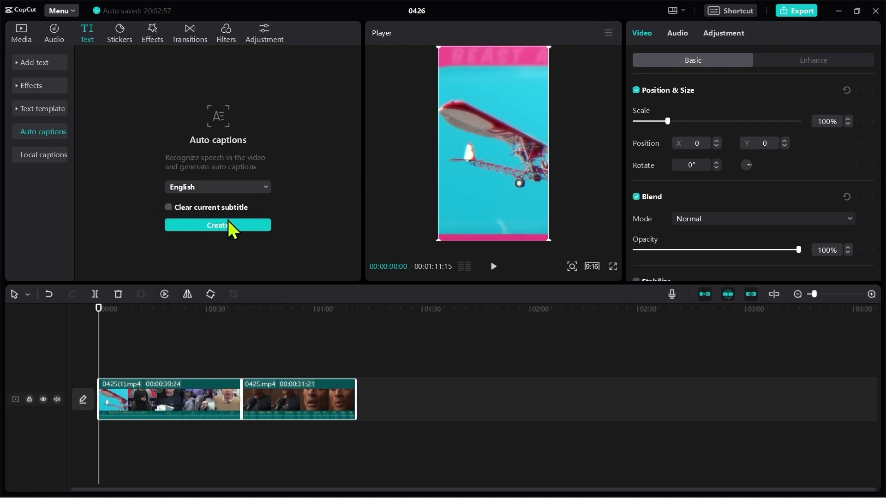
pyautogui.click(226, 226)
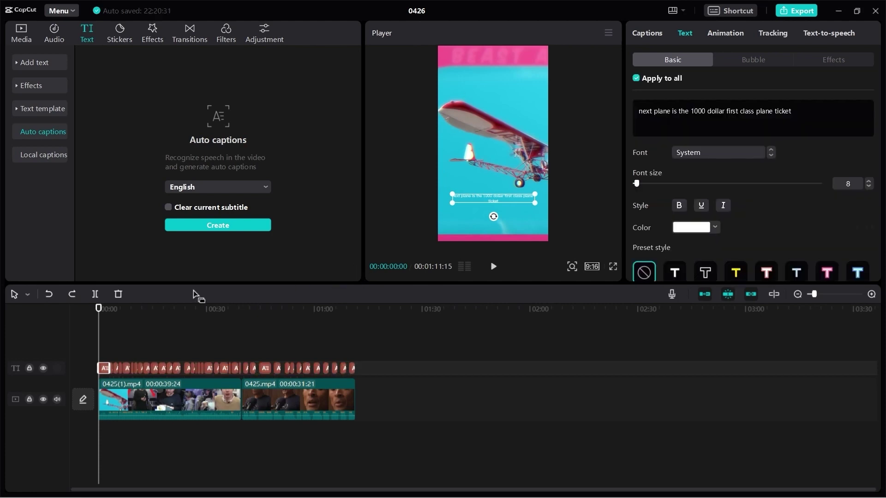
# - Preview to about 00:43, then switch every caption's font to Montserrat
pyautogui.moveTo(98, 309); pyautogui.dragTo(98, 359)
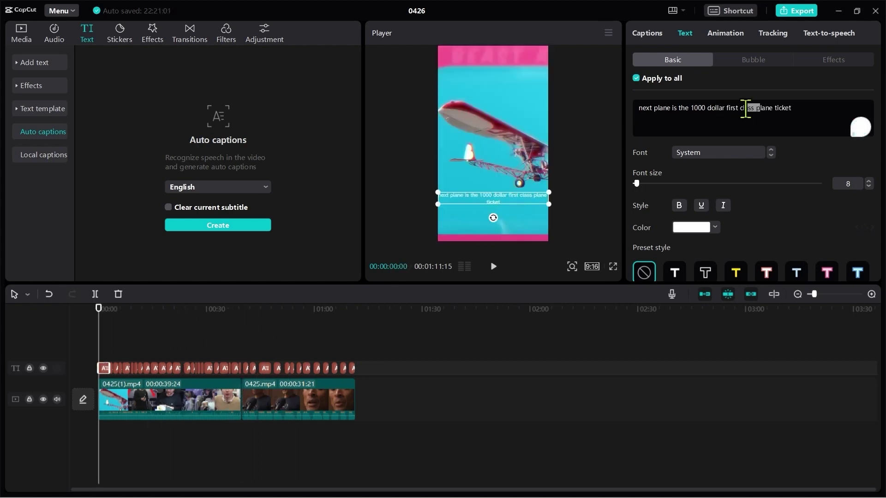
pyautogui.click(803, 112)
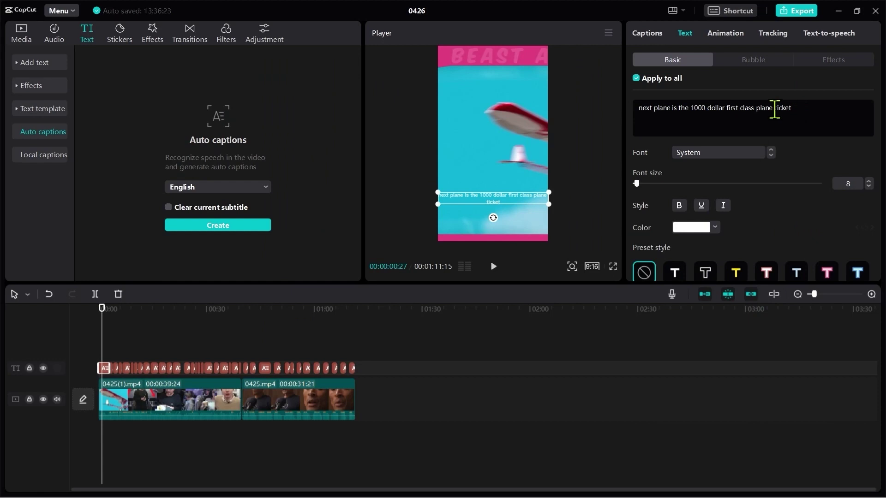
pyautogui.click(709, 156)
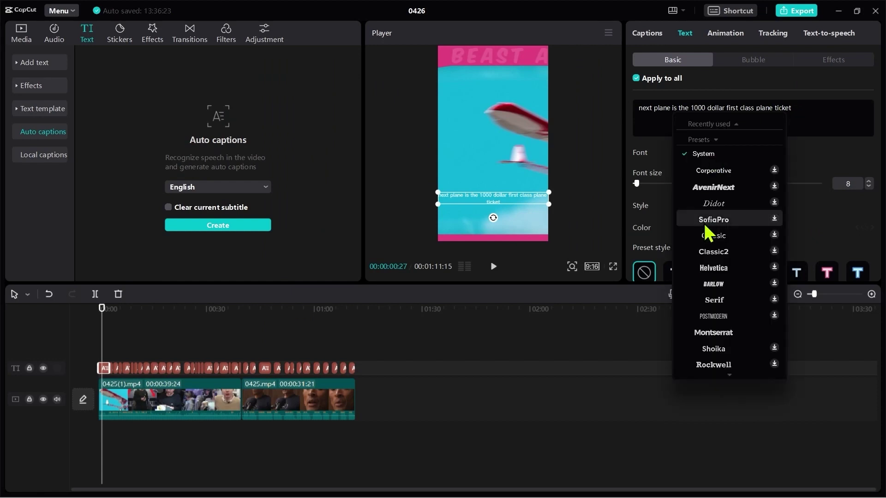
pyautogui.click(714, 332)
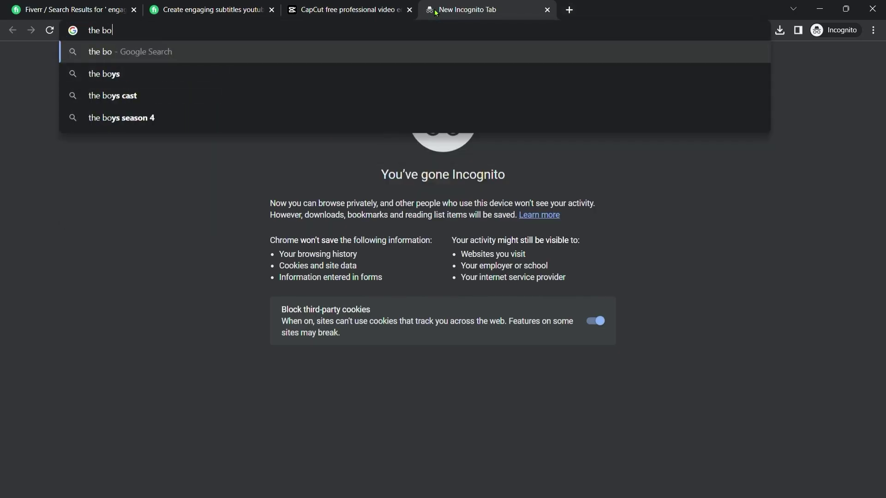
# - Download The Bold Font from its dafont page
pyautogui.press('Return')
pyautogui.click(152, 225)
pyautogui.scroll(-1, 461, 243)
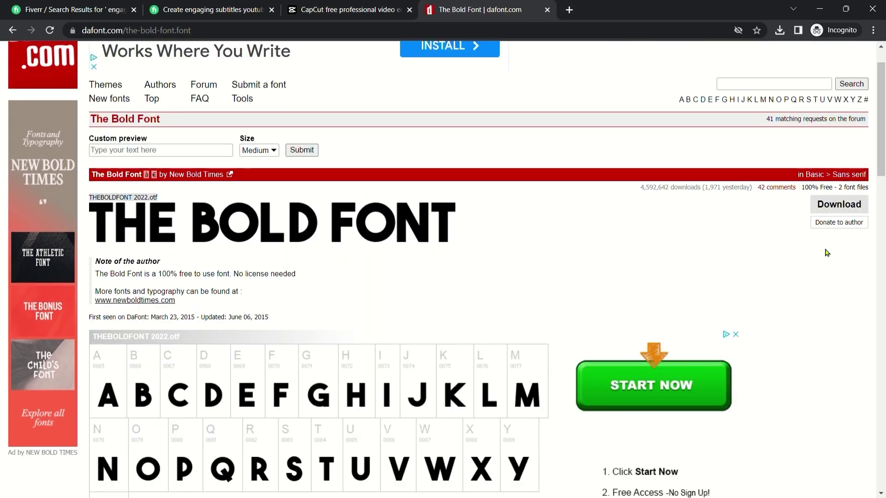
pyautogui.click(836, 213)
# - Bring up the Windows Fonts settings by searching 'font'
pyautogui.click(252, 484)
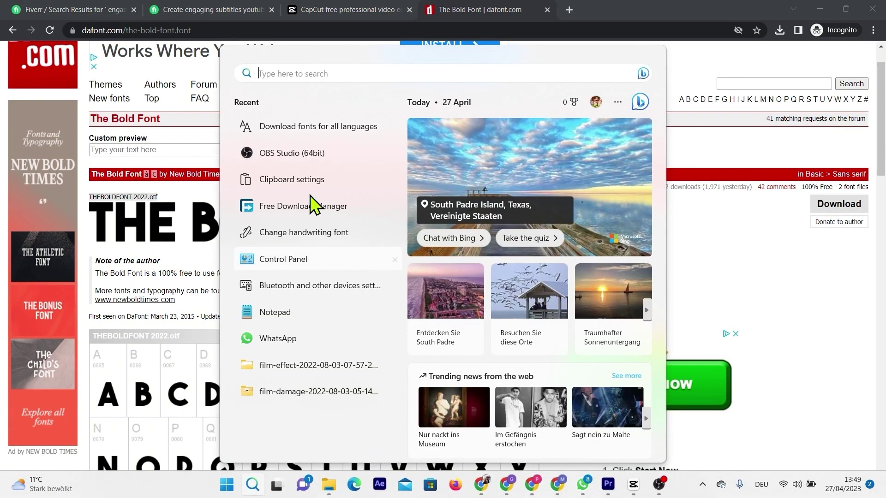
pyautogui.write('font')
pyautogui.click(328, 173)
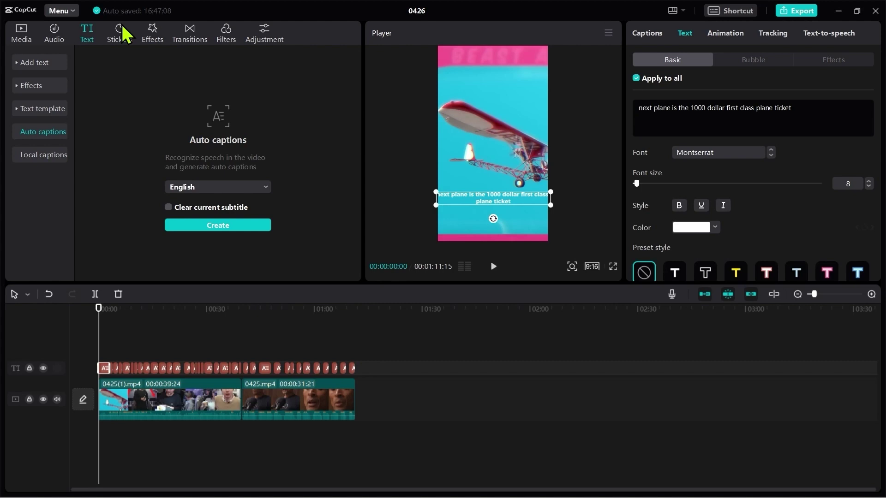
# - Set all captions to THEBOLDFONT 2022 at font size 10
pyautogui.click(732, 156)
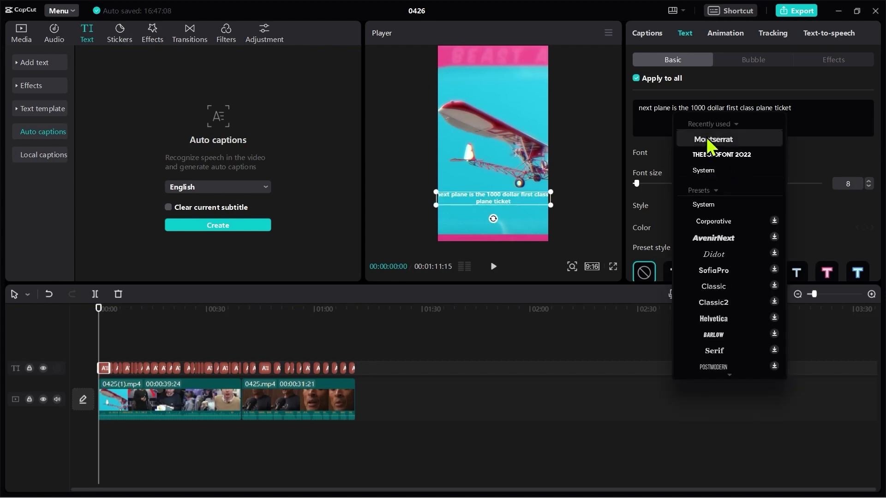
pyautogui.click(724, 156)
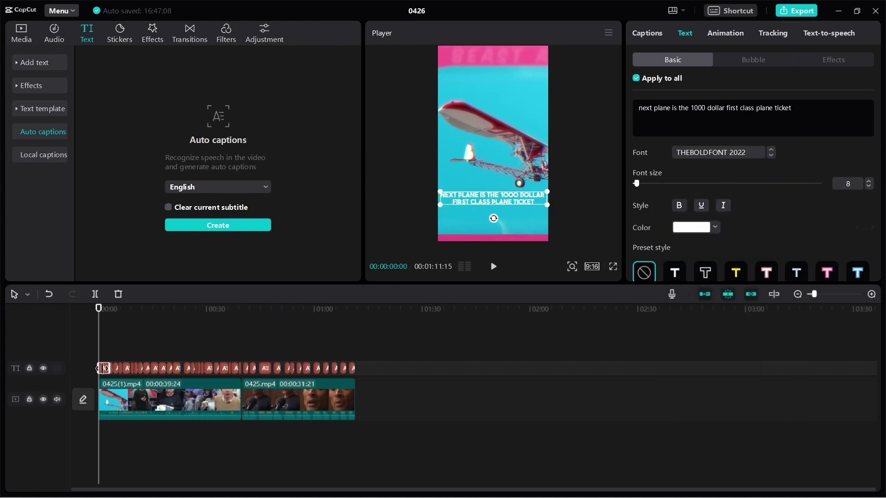
pyautogui.click(636, 79)
pyautogui.hotkey('ctrl', 'z')
pyautogui.click(696, 227)
pyautogui.click(696, 229)
pyautogui.scroll(-2, 775, 221)
pyautogui.scroll(2, 854, 189)
pyautogui.press('Return')
pyautogui.scroll(-8, 818, 212)
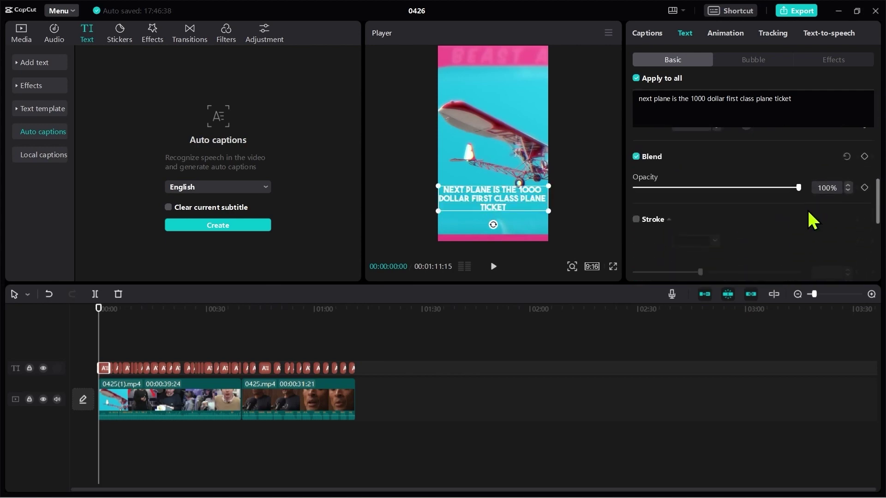
# - Add a black outline and a shadow: 100% opacity, 70% blur, distance 15, angle -10°
pyautogui.click(636, 220)
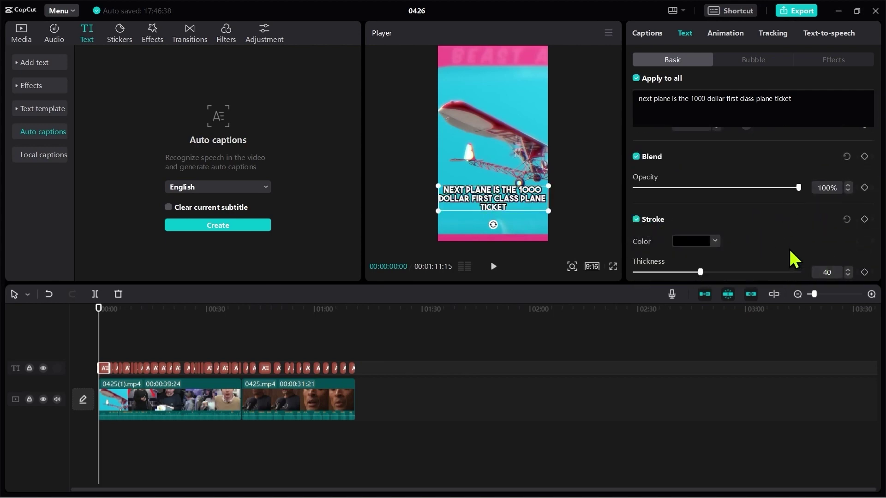
pyautogui.scroll(-2, 790, 254)
pyautogui.scroll(-4, 733, 211)
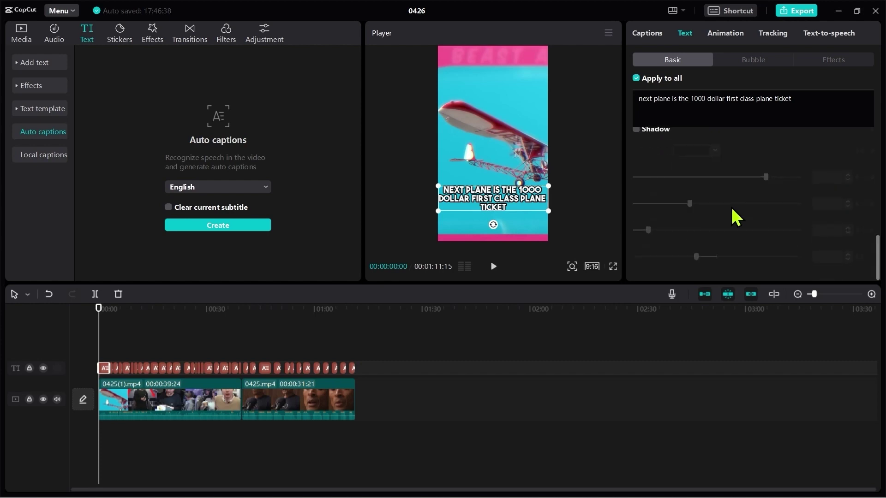
pyautogui.click(637, 130)
pyautogui.moveTo(767, 177); pyautogui.dragTo(812, 183)
pyautogui.doubleClick(826, 204)
pyautogui.write('7')
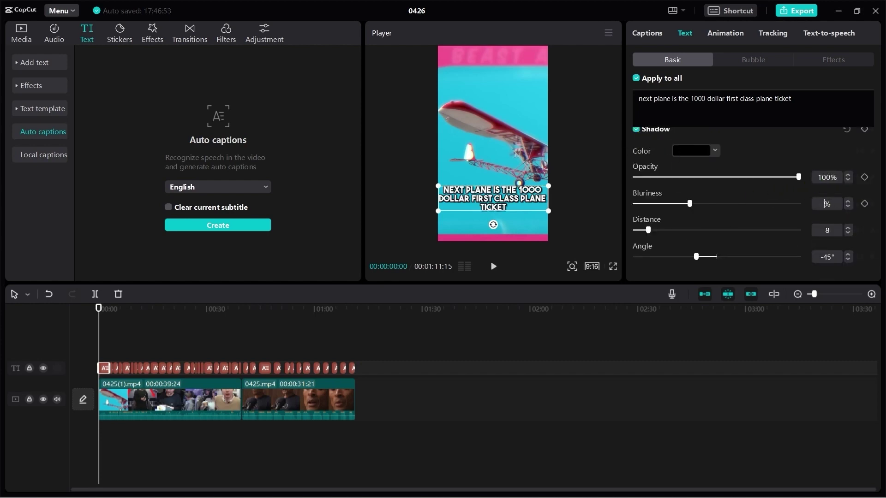
pyautogui.write('0')
pyautogui.click(839, 229)
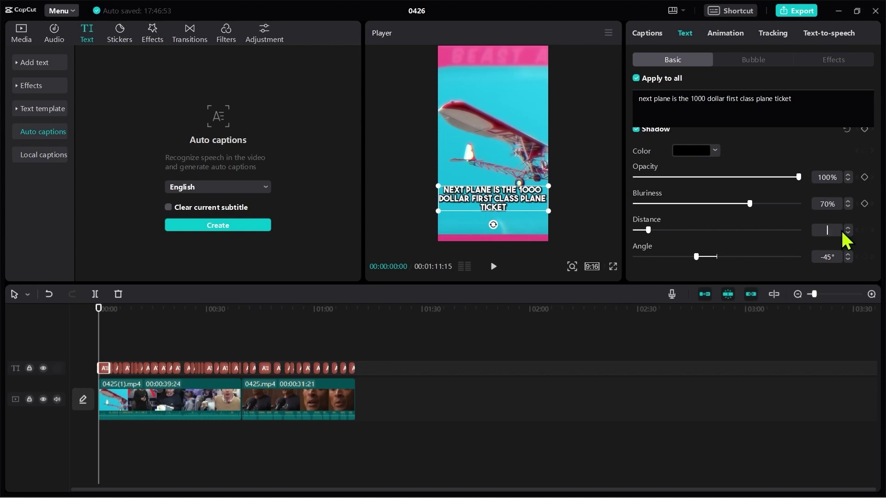
pyautogui.write('15')
pyautogui.click(827, 256)
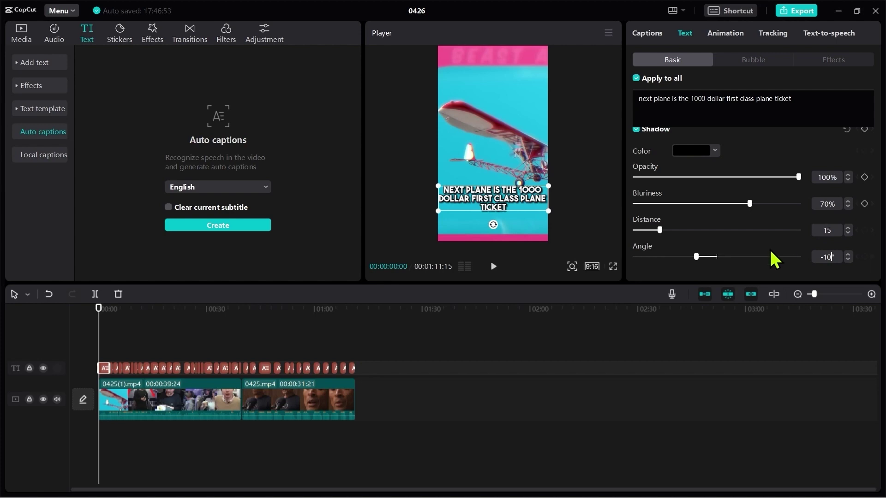
pyautogui.moveTo(99, 308); pyautogui.dragTo(64, 342)
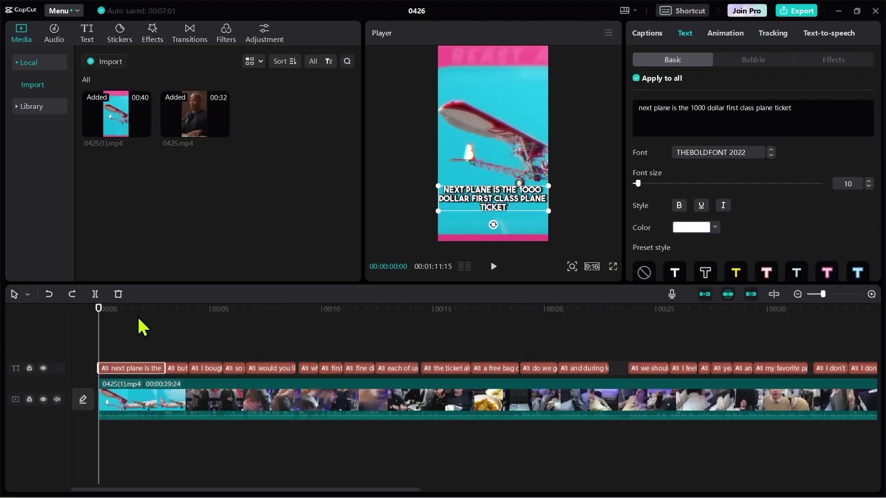
# - Split the opening caption at 2 seconds and turn off Apply to all
pyautogui.moveTo(98, 308); pyautogui.dragTo(145, 323)
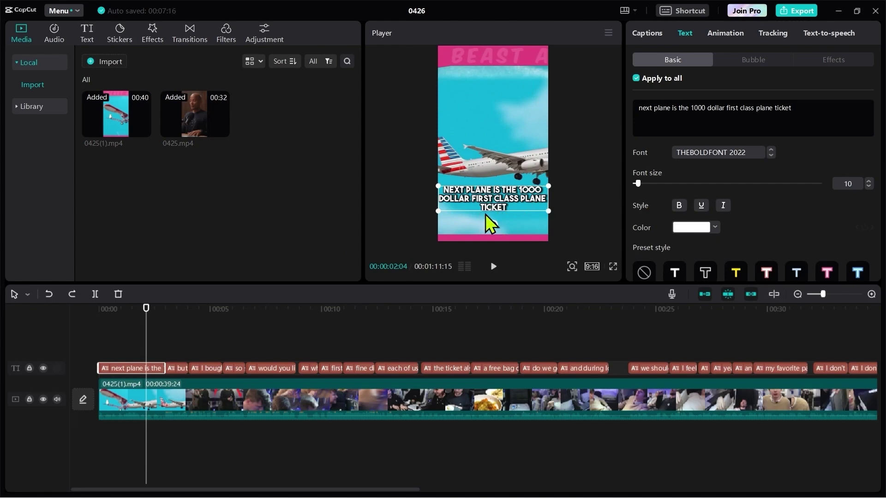
pyautogui.click(95, 296)
pyautogui.click(126, 372)
pyautogui.click(154, 370)
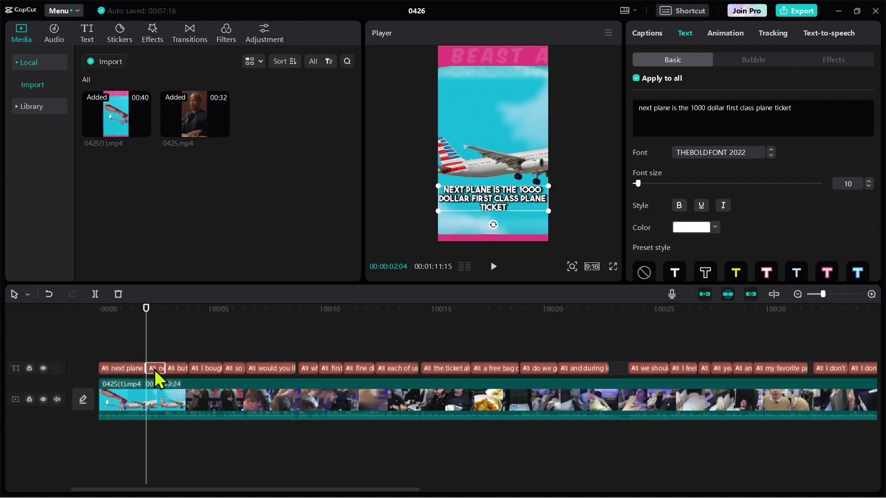
pyautogui.click(118, 370)
pyautogui.click(635, 78)
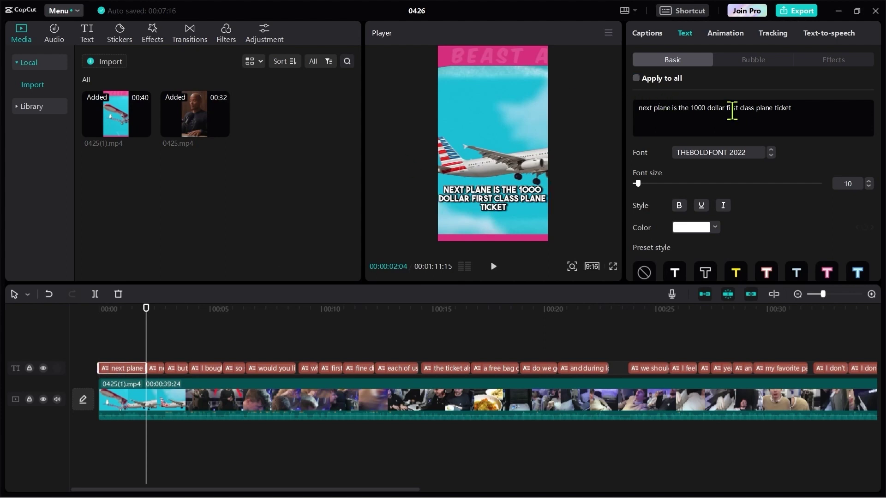
# - Recolour caption words, making 'ticket' in the second piece pale yellow FFF589
pyautogui.moveTo(773, 108); pyautogui.dragTo(628, 123)
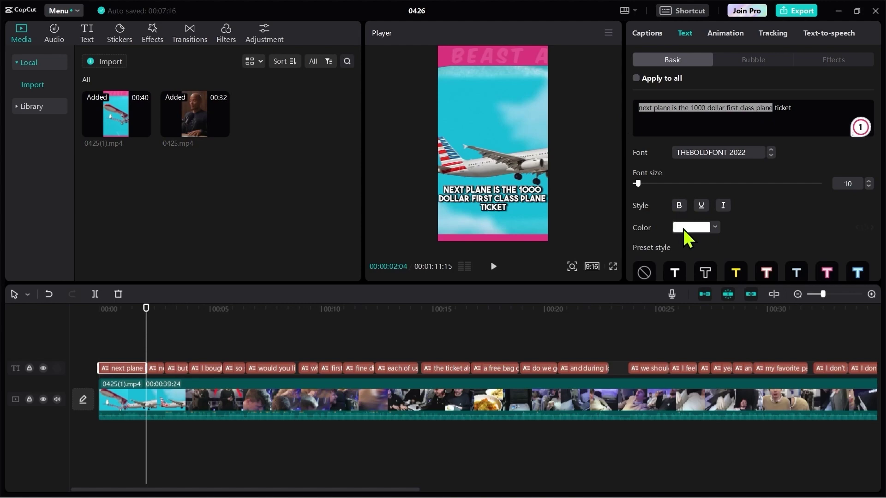
pyautogui.click(684, 230)
pyautogui.click(702, 388)
pyautogui.click(743, 130)
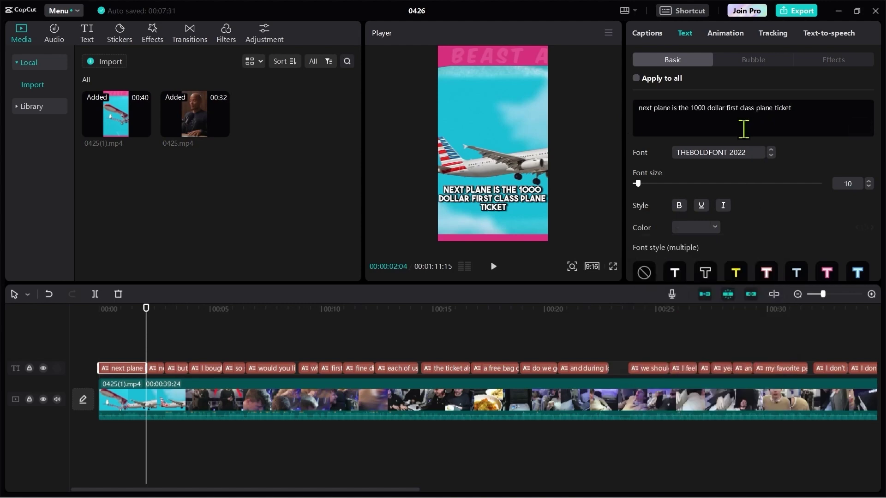
pyautogui.click(155, 368)
pyautogui.moveTo(775, 102); pyautogui.dragTo(817, 109)
pyautogui.click(691, 227)
pyautogui.click(702, 384)
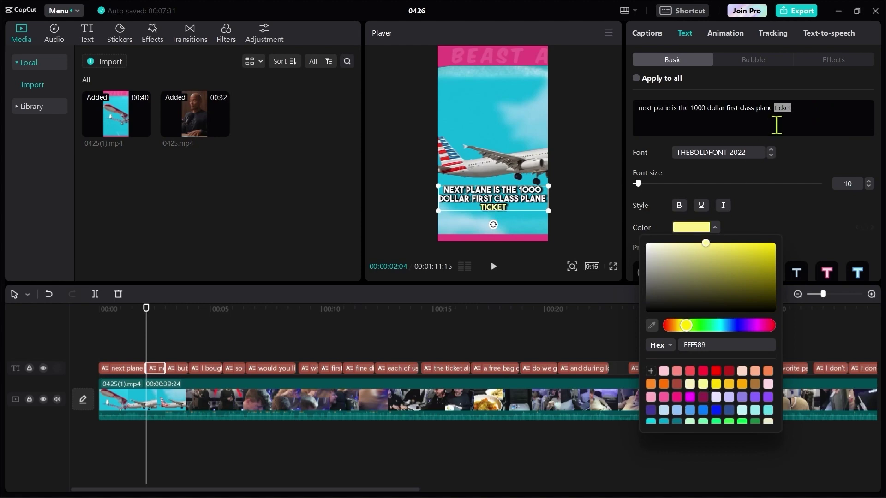
pyautogui.click(860, 127)
# - Play the video from the start to check the captions
pyautogui.press('Home')
pyautogui.press('space')
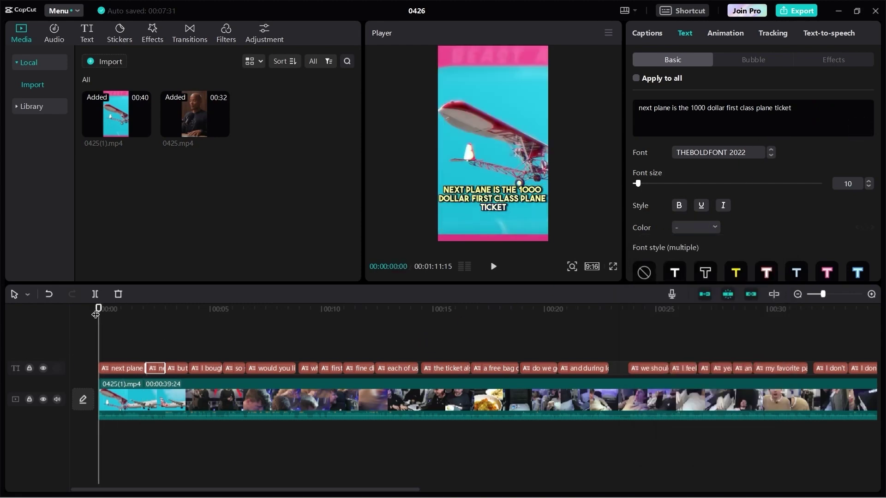
pyautogui.press('space')
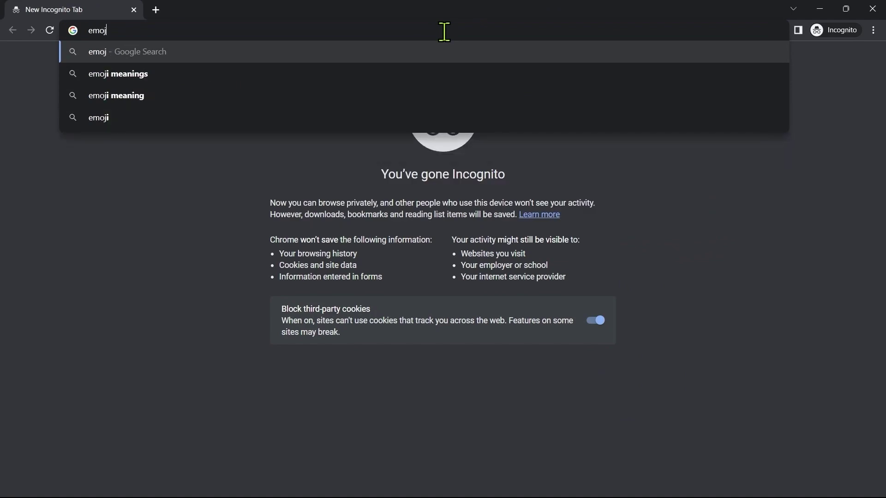
# - Load emojiisland.com and open the Iphone Emoji [Old Version] collection
pyautogui.write('.com')
pyautogui.press('Return')
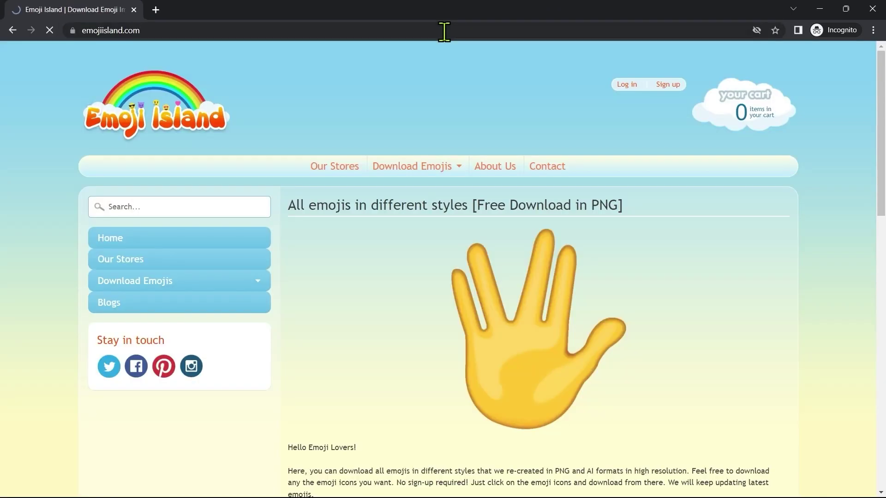
pyautogui.moveTo(382, 168)
pyautogui.click(400, 196)
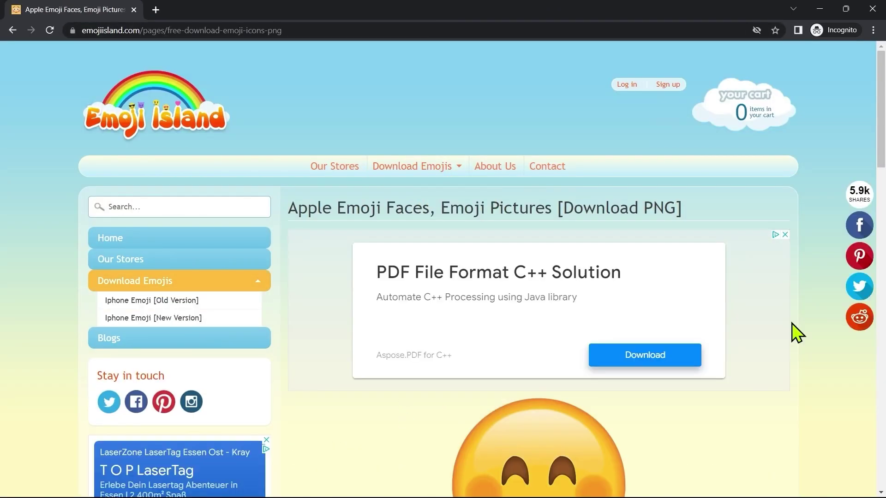
# - Open the money-with-wings, airplane and OMG face emoji pages in separate new tabs
pyautogui.scroll(-20, 706, 381)
pyautogui.scroll(-5, 650, 381)
pyautogui.scroll(3, 649, 381)
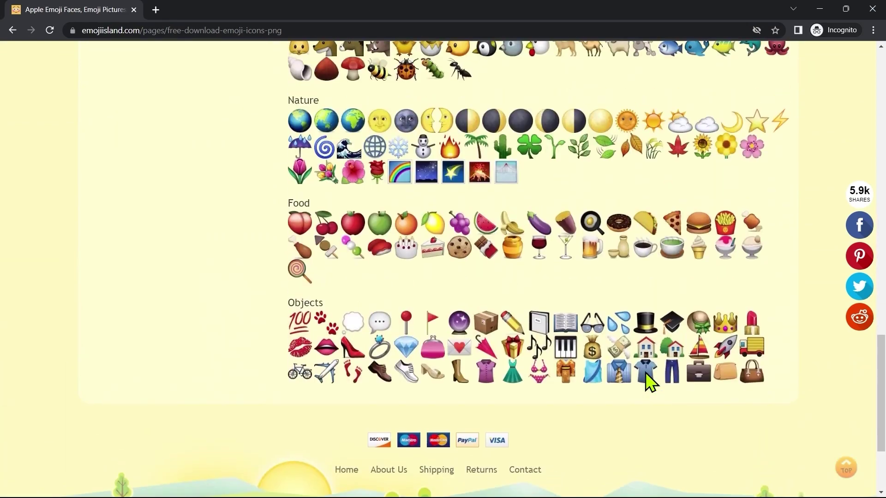
pyautogui.click(616, 362)
pyautogui.hotkey('ctrl', 'shift', 'Tab')
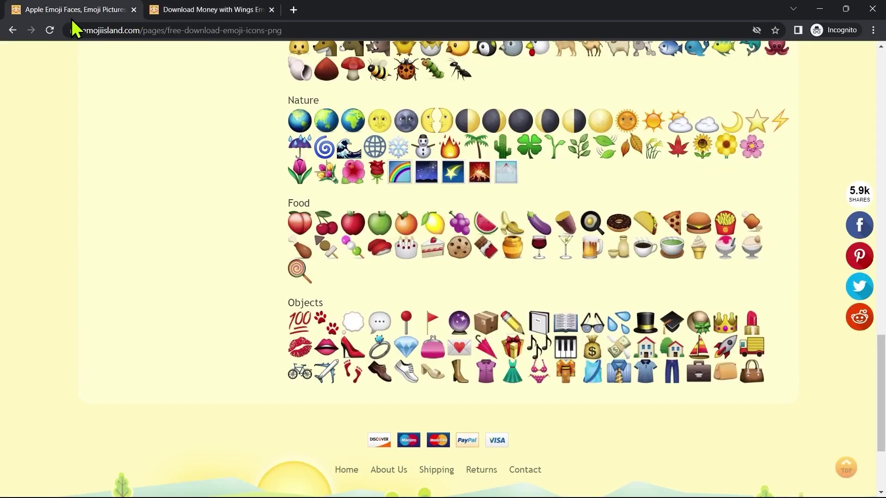
pyautogui.click(322, 381)
pyautogui.click(25, 9)
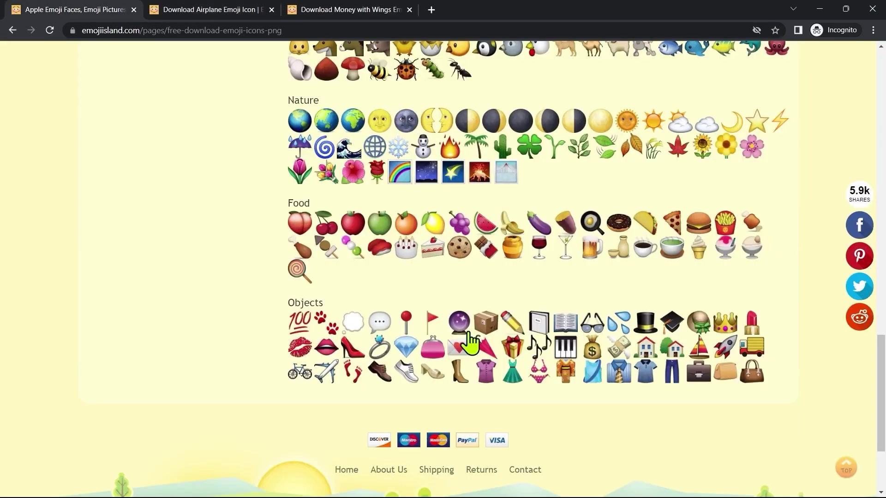
pyautogui.scroll(10, 469, 341)
pyautogui.click(355, 328)
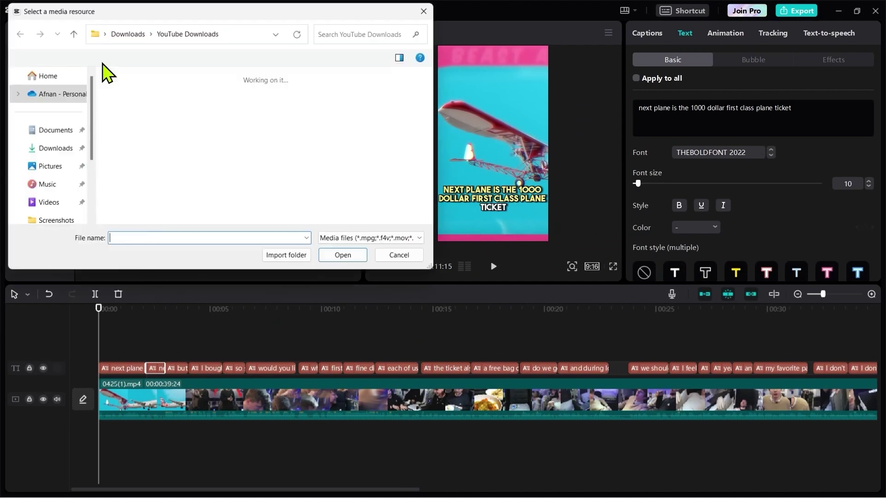
# - Import the Money with Wings, Airplane and OMG Face emoji PNGs from YouTube Downloads
pyautogui.click(162, 112)
pyautogui.keyDown('ctrl'); pyautogui.click(263, 105); pyautogui.keyUp('ctrl')
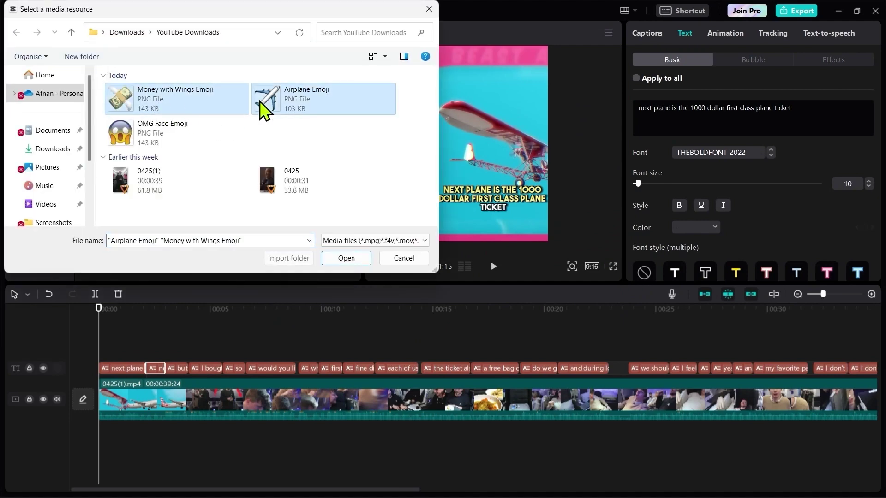
pyautogui.keyDown('ctrl'); pyautogui.click(113, 144); pyautogui.keyUp('ctrl')
pyautogui.click(346, 258)
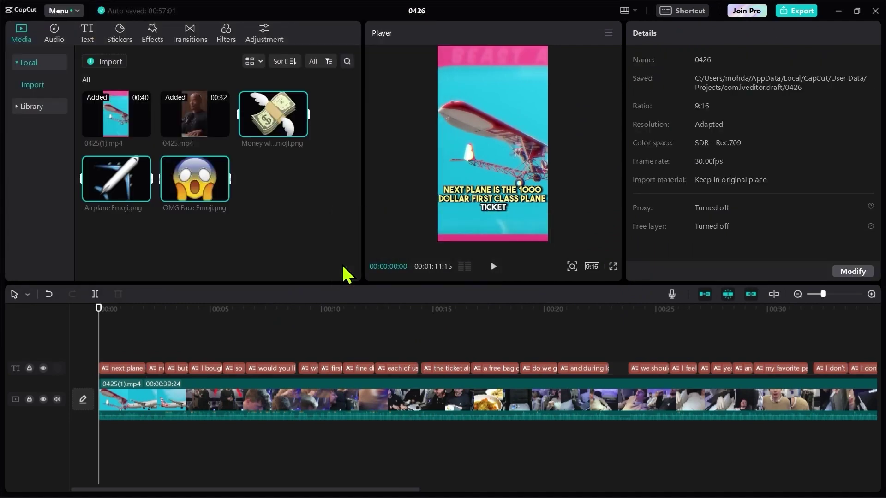
pyautogui.click(137, 240)
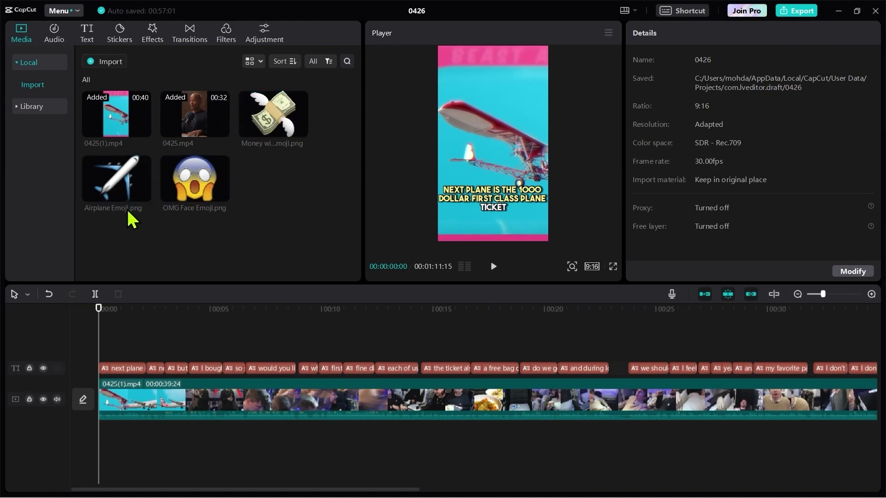
# - Place the Airplane emoji at the reel start, trim it to about 2 seconds, and scale it to 26%
pyautogui.moveTo(112, 183); pyautogui.dragTo(102, 345)
pyautogui.moveTo(210, 373); pyautogui.dragTo(143, 373)
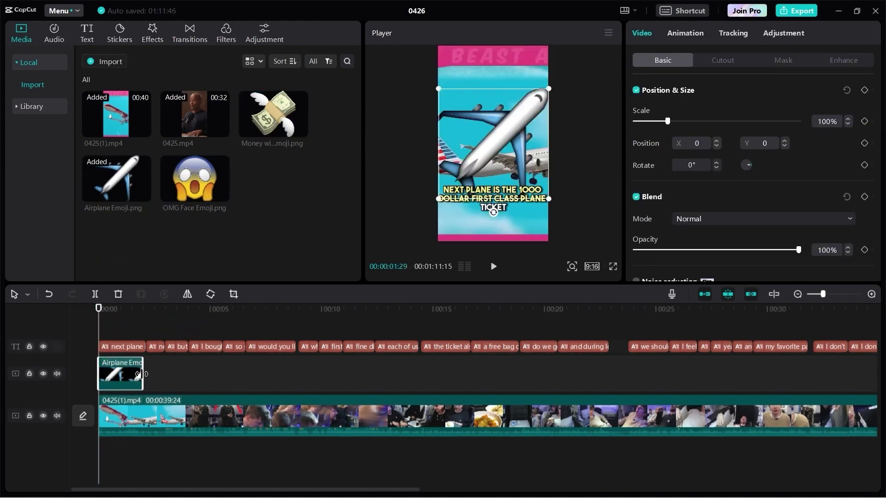
pyautogui.moveTo(549, 199); pyautogui.dragTo(496, 233)
# - Add the shortened Money with Wings and OMG Face emoji clips after the airplane
pyautogui.moveTo(98, 307); pyautogui.dragTo(151, 308)
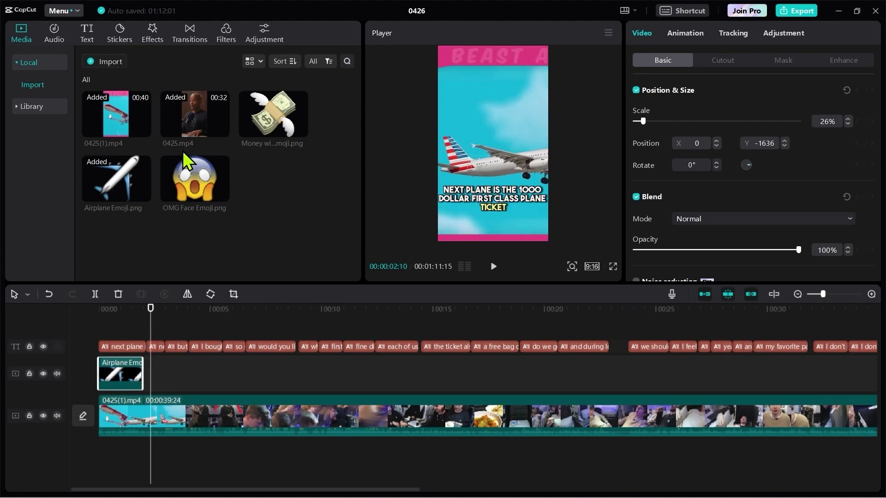
pyautogui.moveTo(272, 115); pyautogui.dragTo(146, 383)
pyautogui.moveTo(251, 371); pyautogui.dragTo(164, 381)
pyautogui.moveTo(195, 179); pyautogui.dragTo(171, 375)
pyautogui.moveTo(268, 369); pyautogui.dragTo(188, 370)
# - Shrink the money emoji to 34% and the OMG face emoji, moving both beneath the captions
pyautogui.click(153, 374)
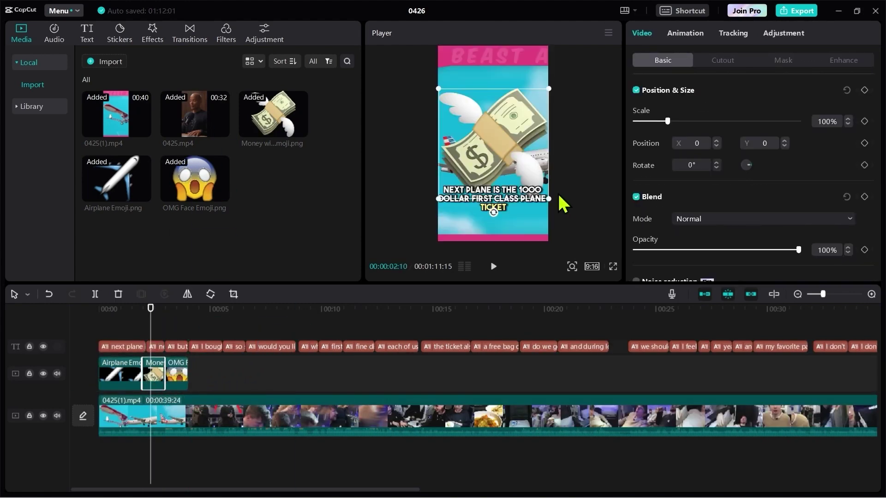
pyautogui.moveTo(549, 203); pyautogui.dragTo(517, 175)
pyautogui.moveTo(501, 146); pyautogui.dragTo(501, 222)
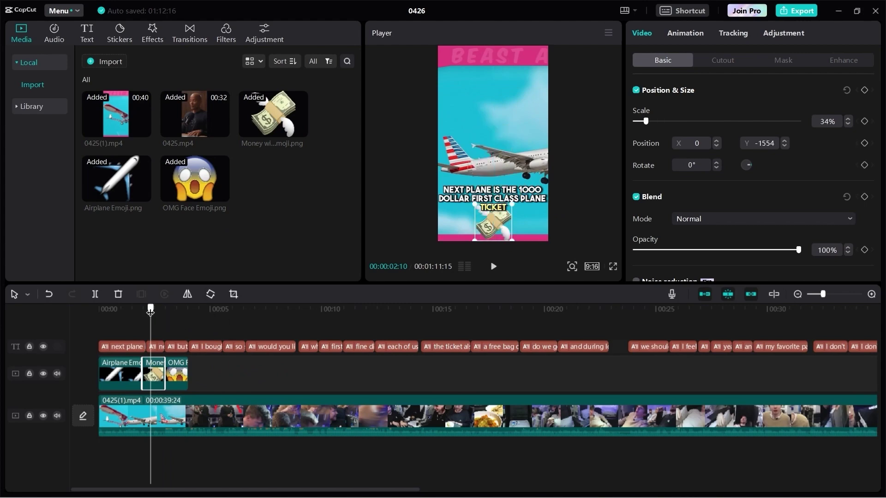
pyautogui.moveTo(151, 308); pyautogui.dragTo(174, 308)
pyautogui.click(177, 376)
pyautogui.moveTo(551, 208); pyautogui.dragTo(512, 189)
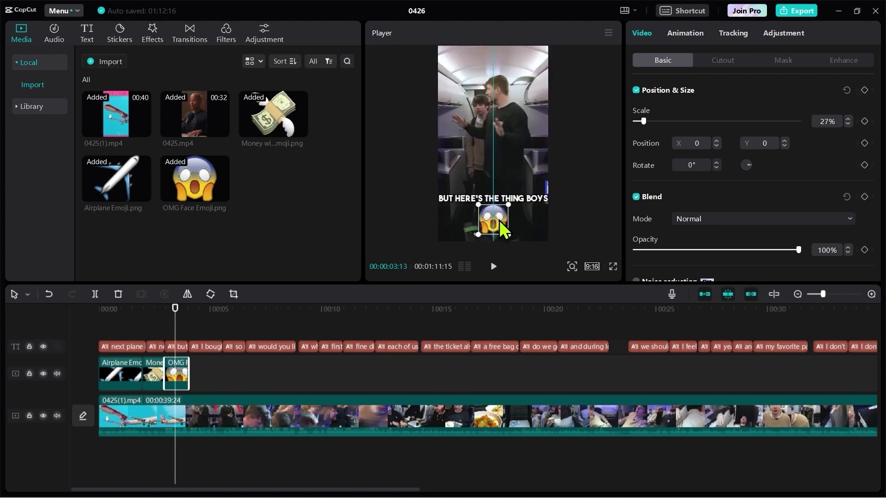
pyautogui.moveTo(500, 221); pyautogui.dragTo(500, 223)
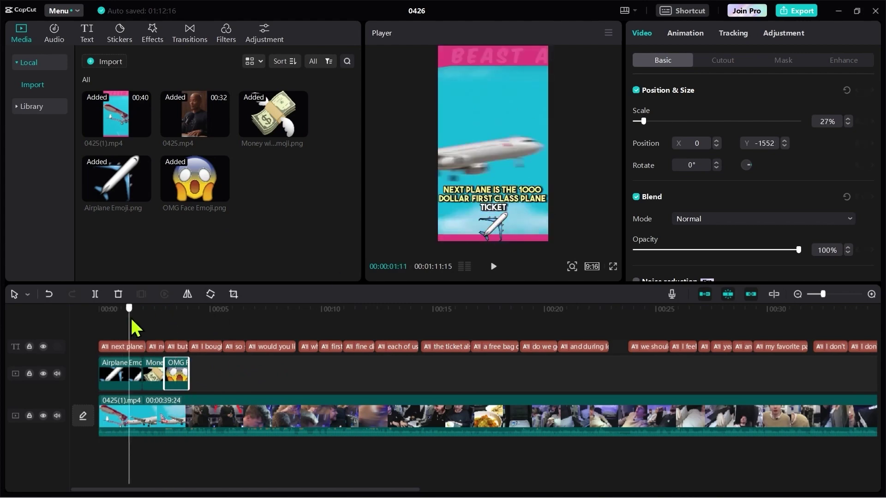
pyautogui.moveTo(143, 323); pyautogui.dragTo(84, 337)
# - Give the first plane caption a Slide Up entrance animation
pyautogui.click(122, 347)
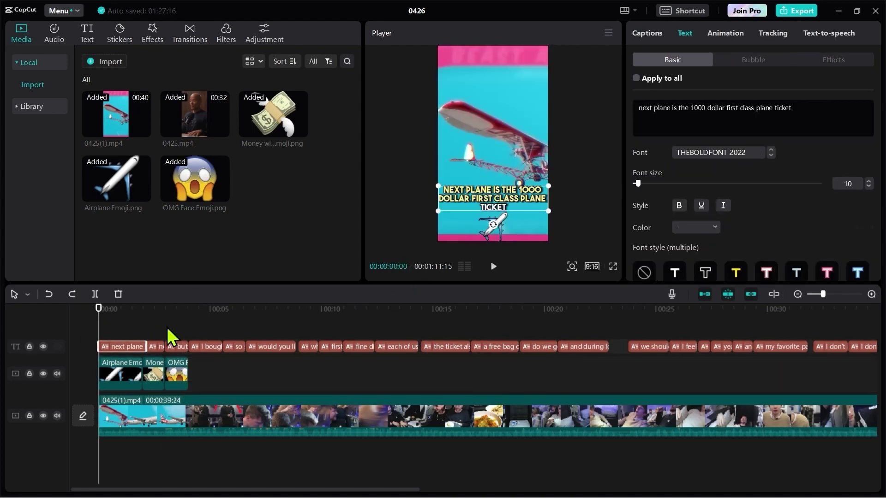
pyautogui.moveTo(104, 306); pyautogui.dragTo(99, 334)
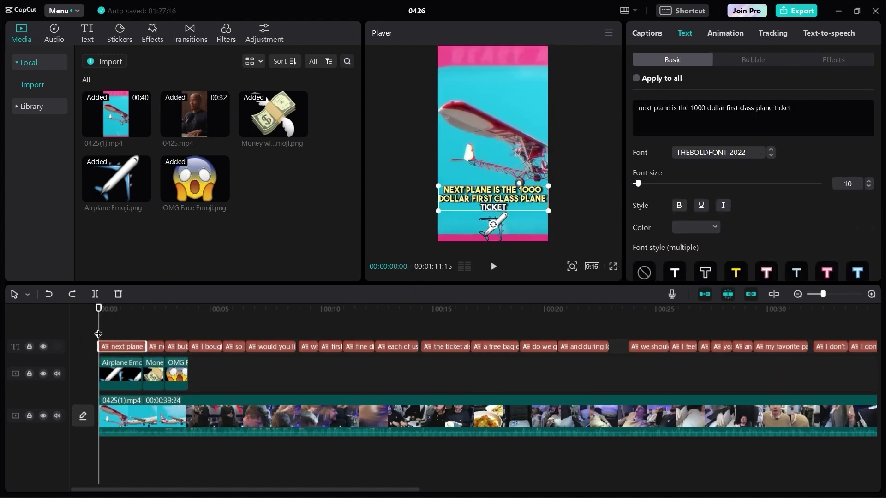
pyautogui.click(117, 377)
pyautogui.click(120, 346)
pyautogui.click(120, 372)
pyautogui.click(121, 346)
pyautogui.click(715, 35)
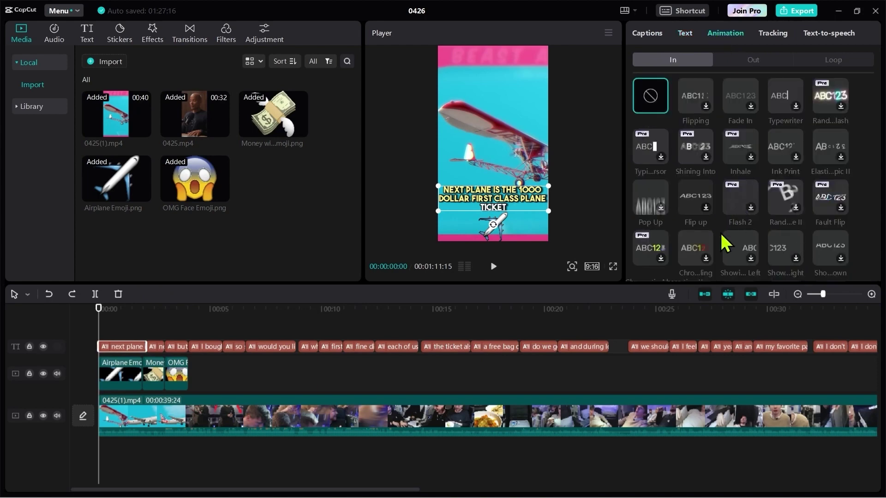
pyautogui.scroll(-3, 720, 232)
pyautogui.scroll(-5, 720, 233)
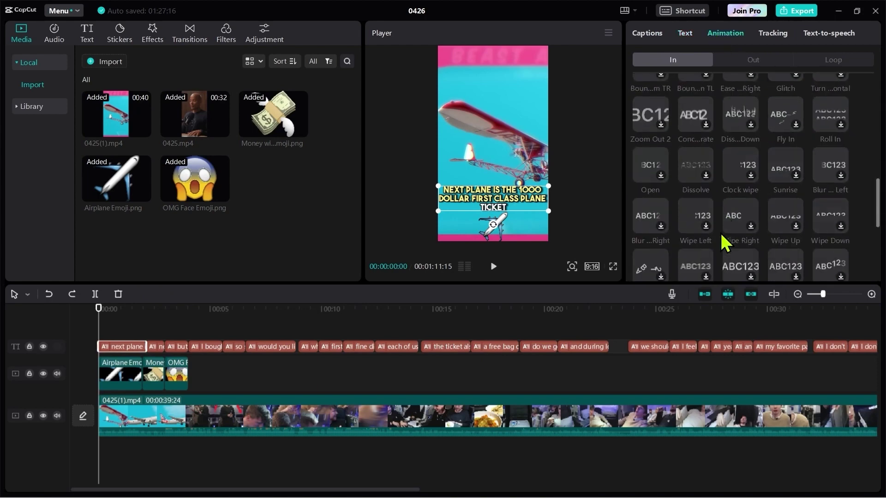
pyautogui.scroll(-3, 734, 245)
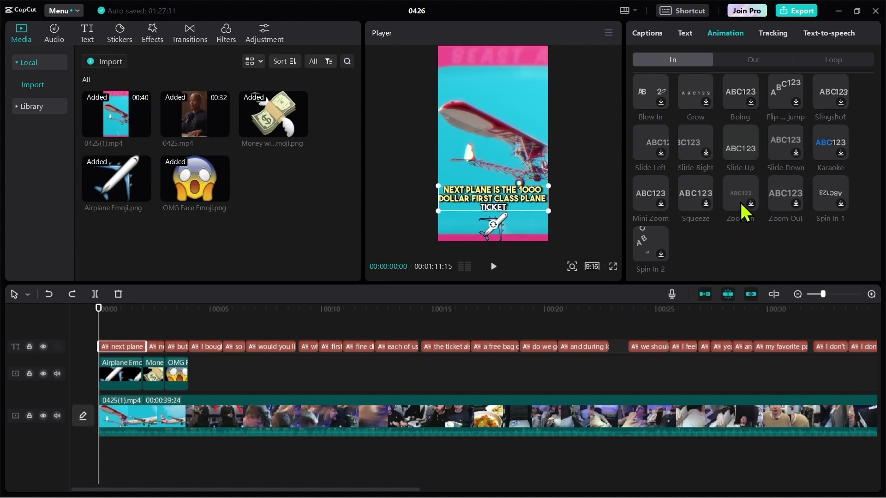
pyautogui.click(748, 156)
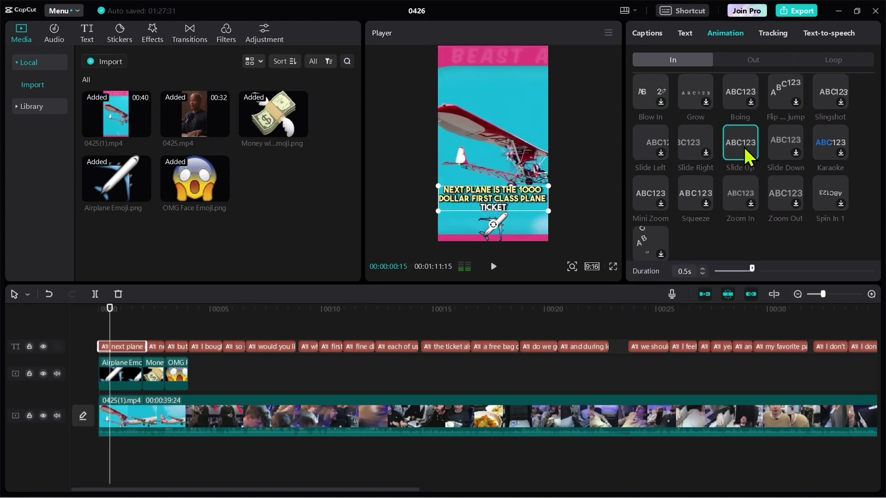
# - Apply Slide Right to the airplane emoji and Slide Up to the OMG face emoji
pyautogui.click(493, 226)
pyautogui.click(735, 102)
pyautogui.click(176, 375)
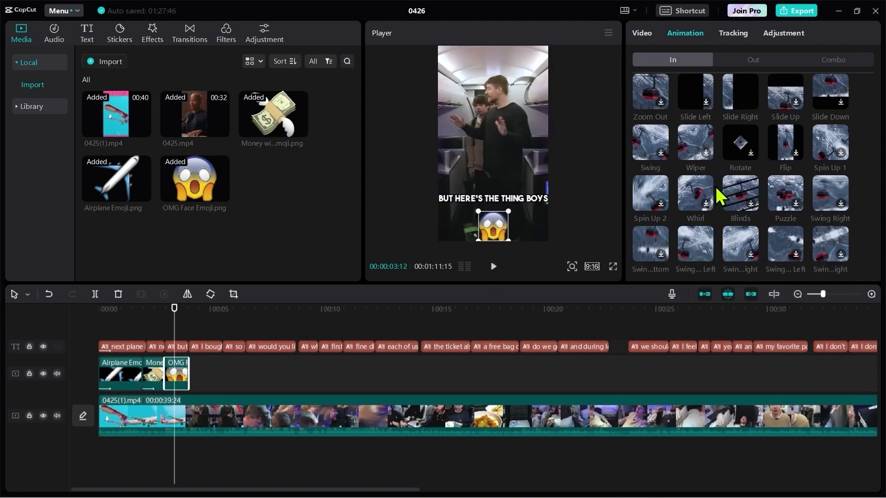
pyautogui.click(785, 92)
# - Apply Slide Down to the second caption and Zoom In to the 'but' caption
pyautogui.click(152, 347)
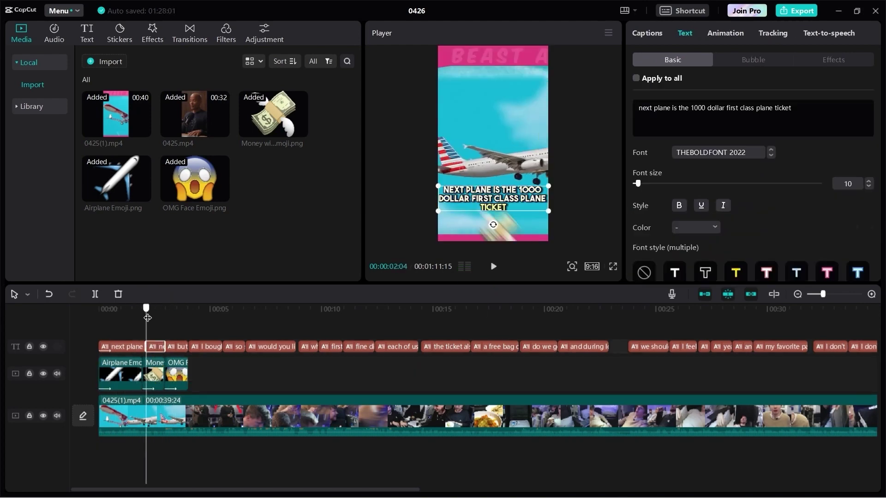
pyautogui.click(725, 33)
pyautogui.click(785, 143)
pyautogui.click(177, 346)
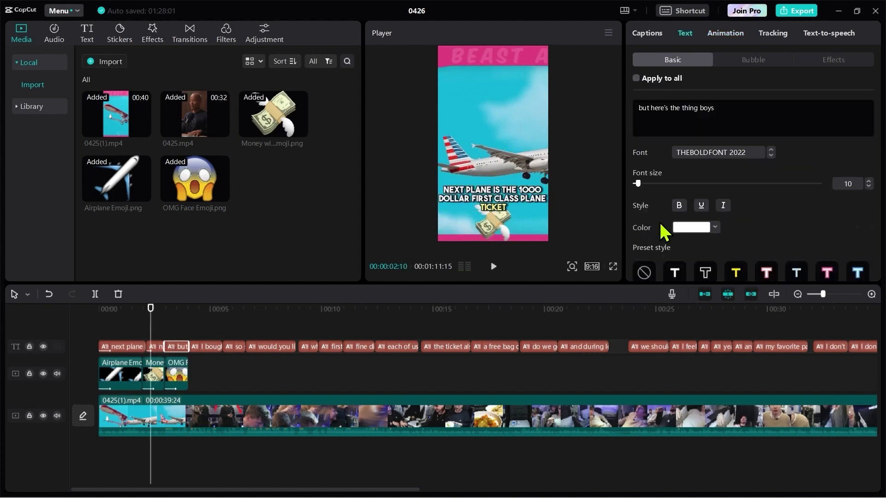
pyautogui.click(725, 32)
pyautogui.click(740, 193)
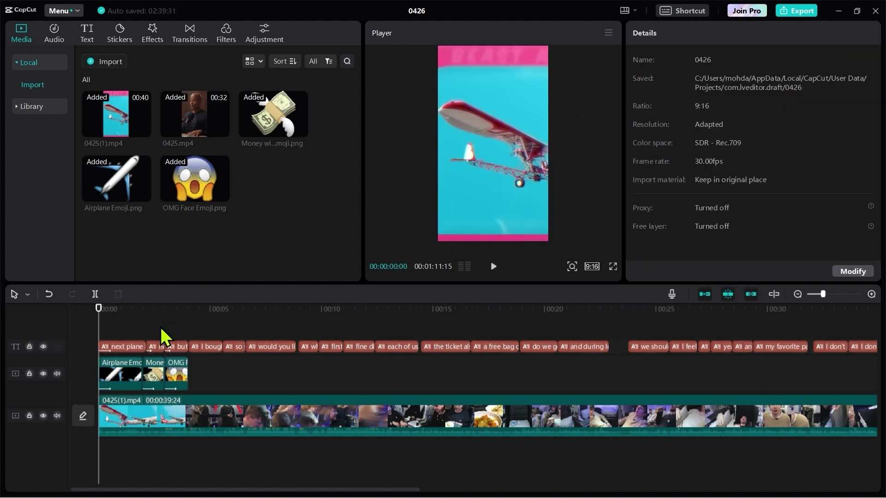
# - Place the Ding transition sound effect at the start of the reel
pyautogui.moveTo(103, 308); pyautogui.dragTo(119, 336)
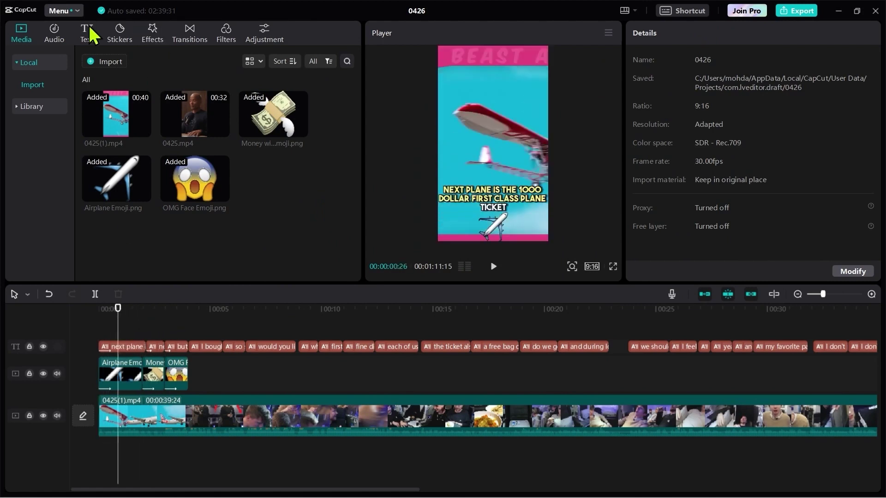
pyautogui.click(55, 35)
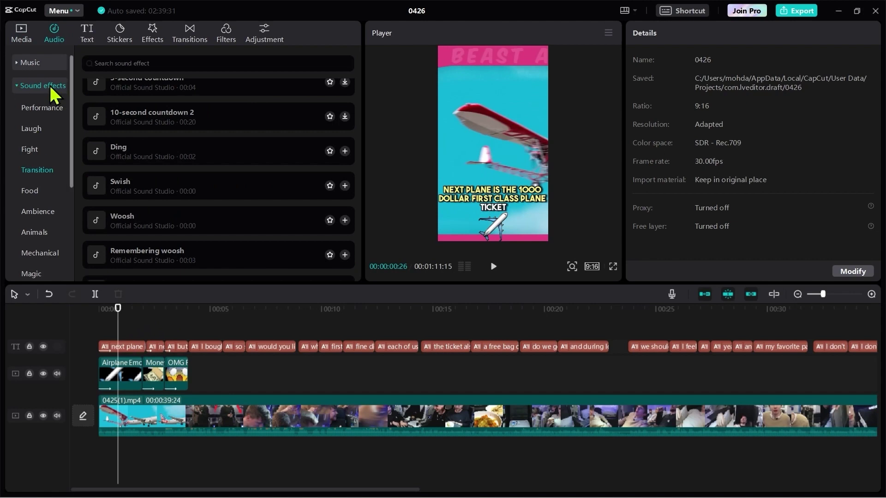
pyautogui.click(42, 107)
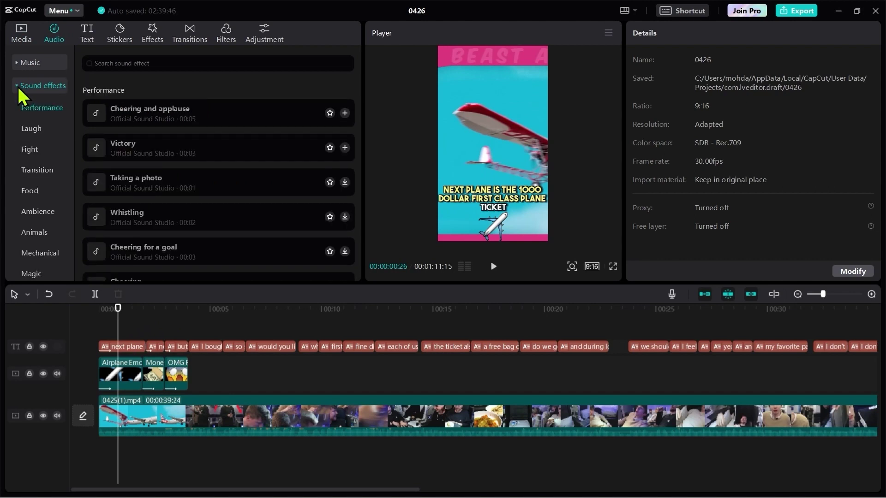
pyautogui.click(37, 171)
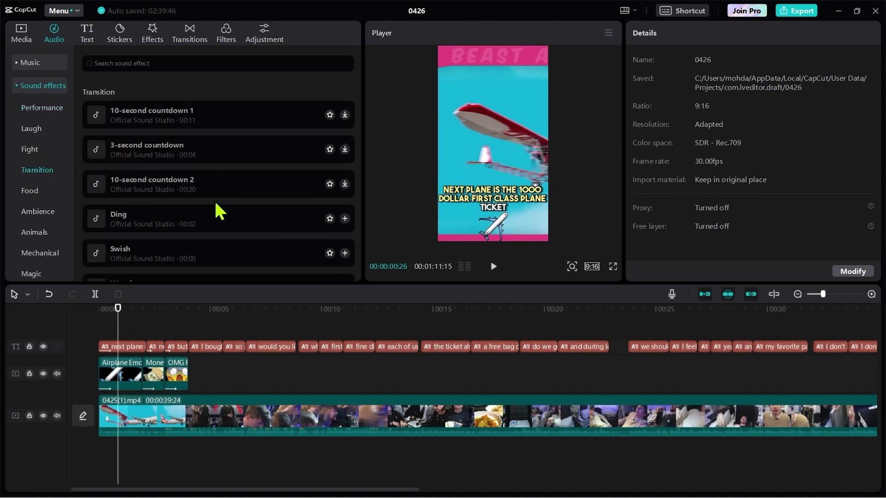
pyautogui.scroll(-1, 207, 230)
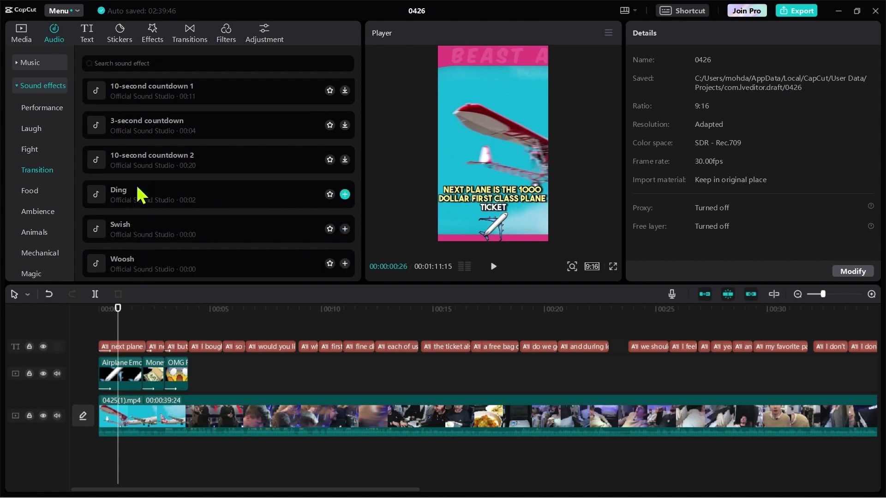
pyautogui.moveTo(135, 198); pyautogui.dragTo(139, 359)
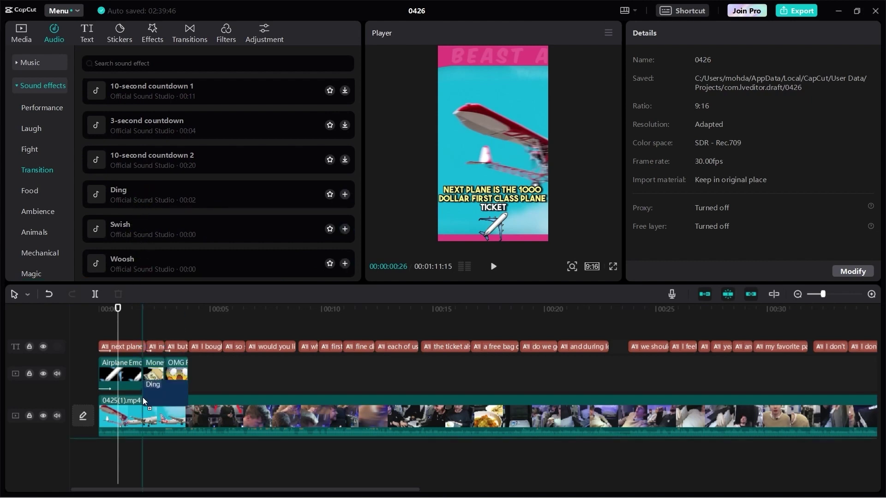
pyautogui.moveTo(96, 462); pyautogui.dragTo(97, 461)
# - Add two Swish sounds, the second near the OMG emoji, then play the opening to check
pyautogui.moveTo(150, 237); pyautogui.dragTo(148, 457)
pyautogui.moveTo(202, 233); pyautogui.dragTo(182, 429)
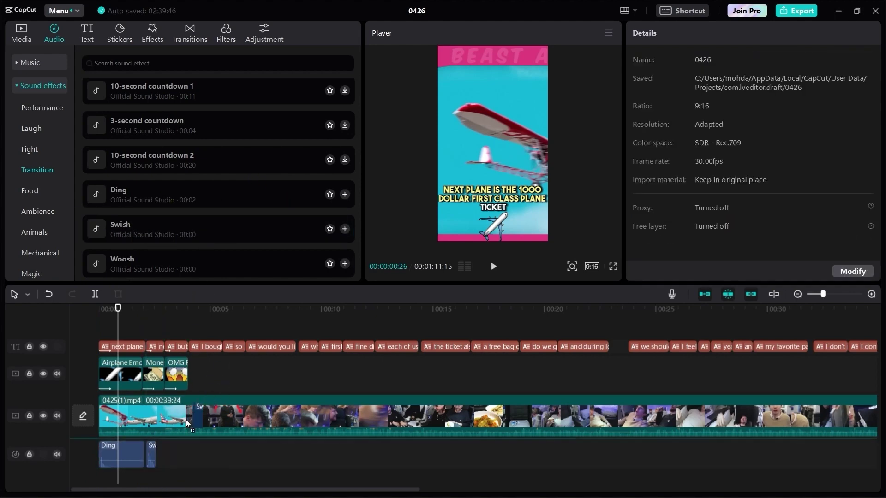
pyautogui.moveTo(160, 459); pyautogui.dragTo(167, 467)
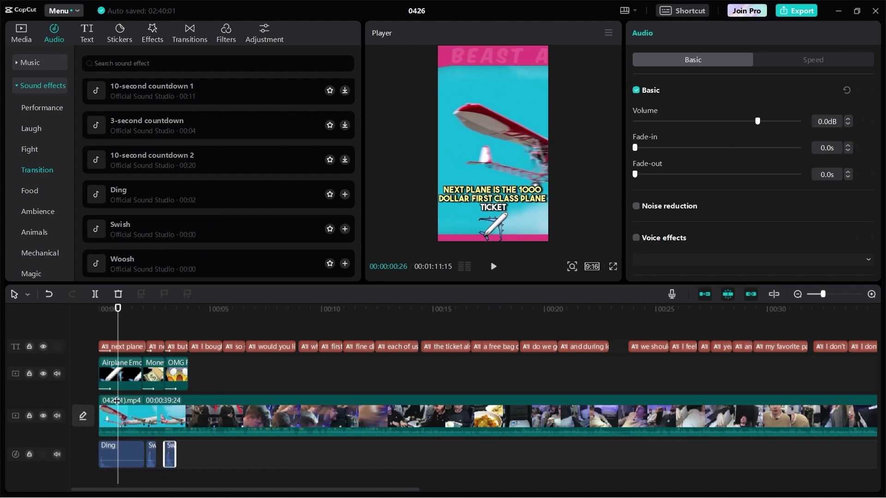
pyautogui.moveTo(120, 304); pyautogui.dragTo(103, 331)
pyautogui.press('space')
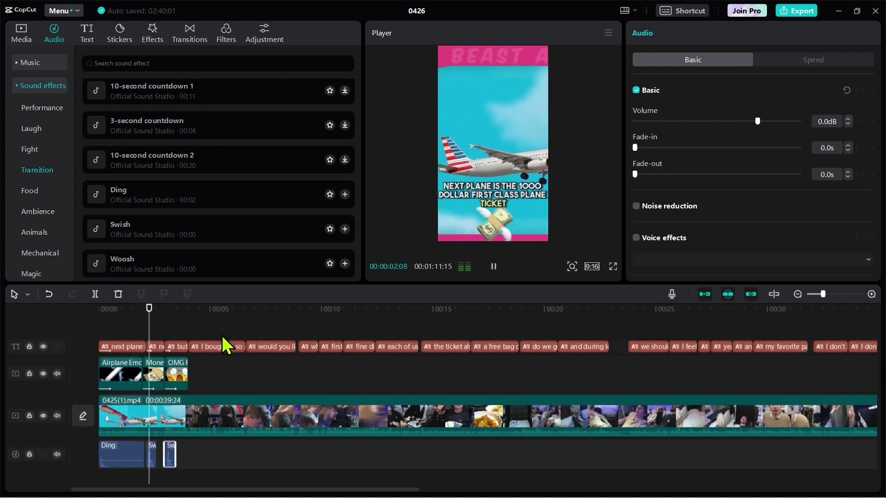
pyautogui.press('space')
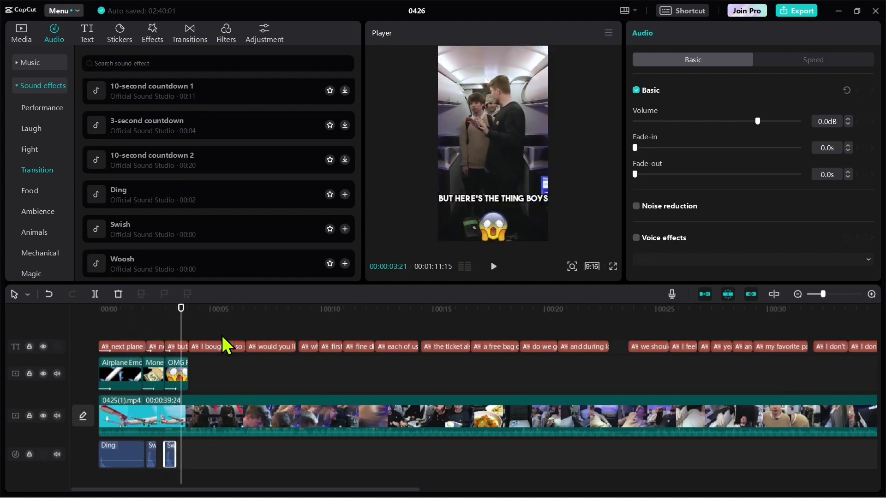
pyautogui.moveTo(180, 309); pyautogui.dragTo(99, 309)
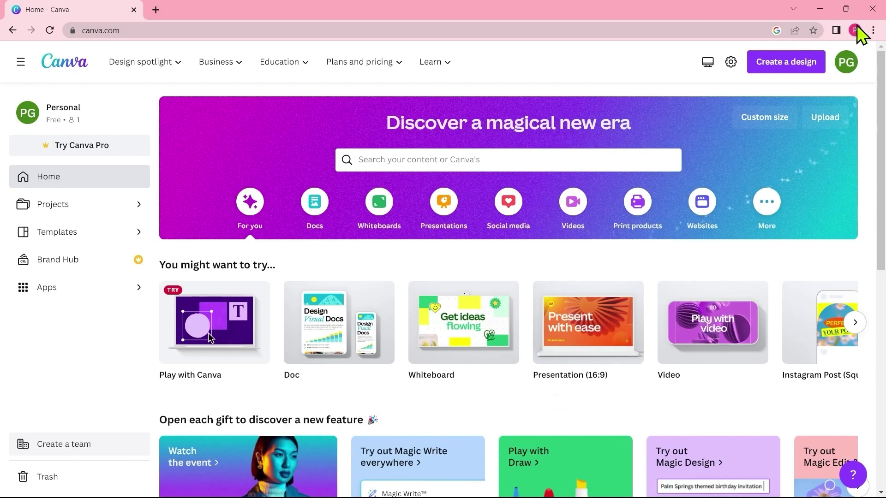
# - Create a new YouTube Thumbnail design in Canva
pyautogui.click(783, 69)
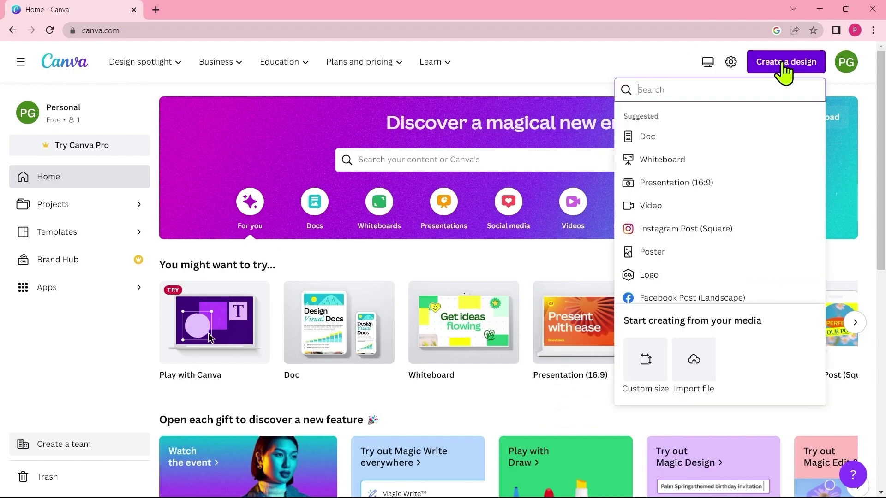
pyautogui.write('youtub')
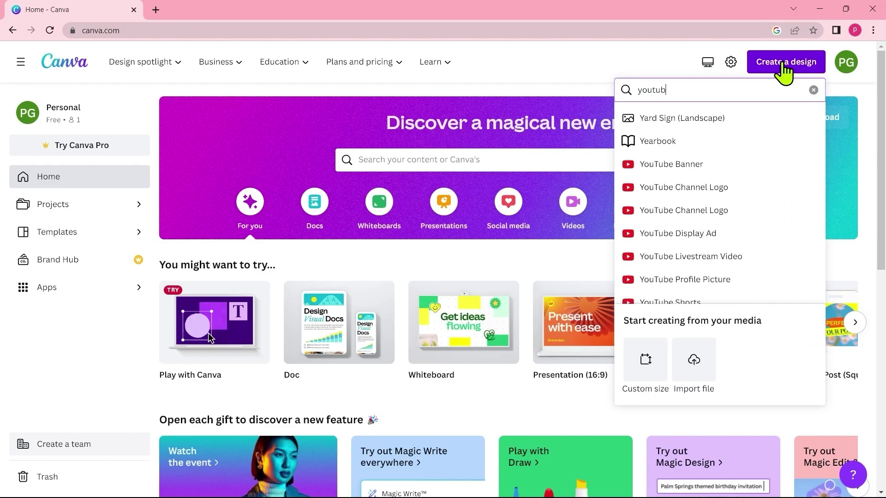
pyautogui.write('e th')
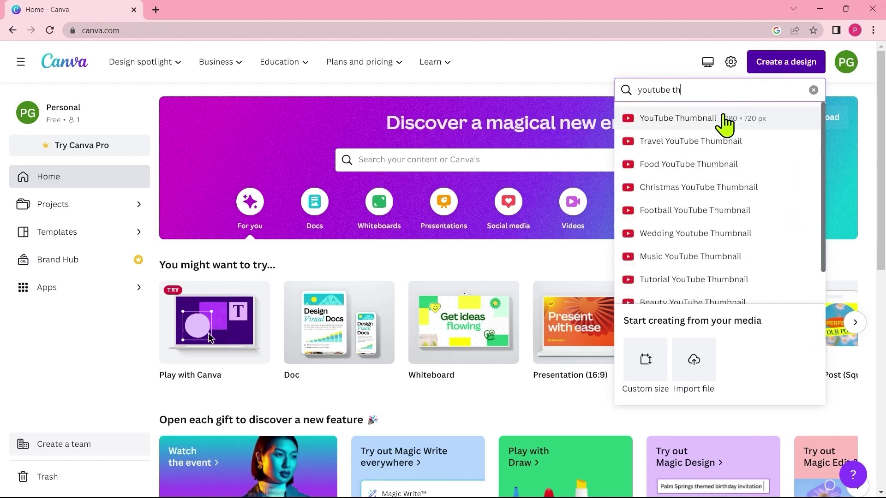
pyautogui.click(720, 117)
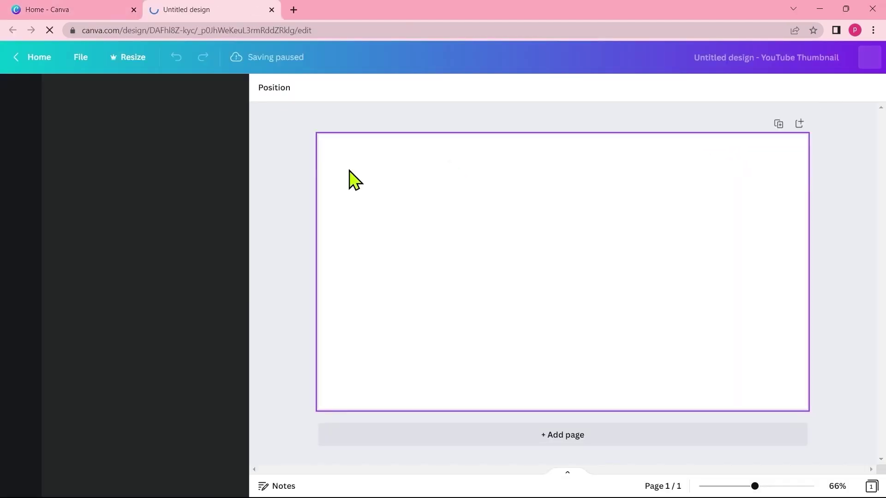
# - Add an element from the 'iphone frame' search and resize it on the canvas
pyautogui.click(11, 137)
pyautogui.click(128, 94)
pyautogui.write('iphone frame')
pyautogui.press('Return')
pyautogui.scroll(-2, 111, 304)
pyautogui.click(73, 347)
pyautogui.moveTo(564, 264); pyautogui.dragTo(680, 246)
pyautogui.moveTo(646, 326); pyautogui.dragTo(604, 367)
# - In a new tab, search Google Images for 'alex hormozi reels'
pyautogui.click(294, 9)
pyautogui.write('a')
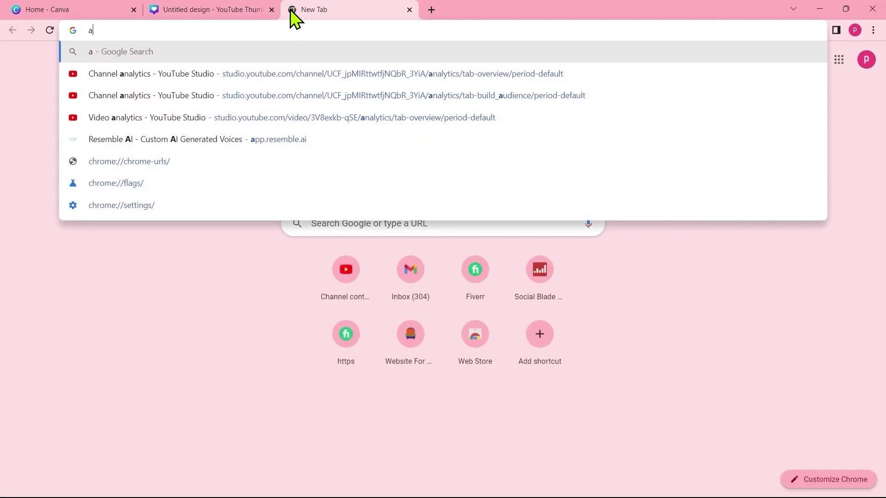
pyautogui.write('lex harmo')
pyautogui.press('BackSpace')
pyautogui.press('BackSpace')
pyautogui.press('BackSpace')
pyautogui.press('BackSpace')
pyautogui.write('ormozi reels')
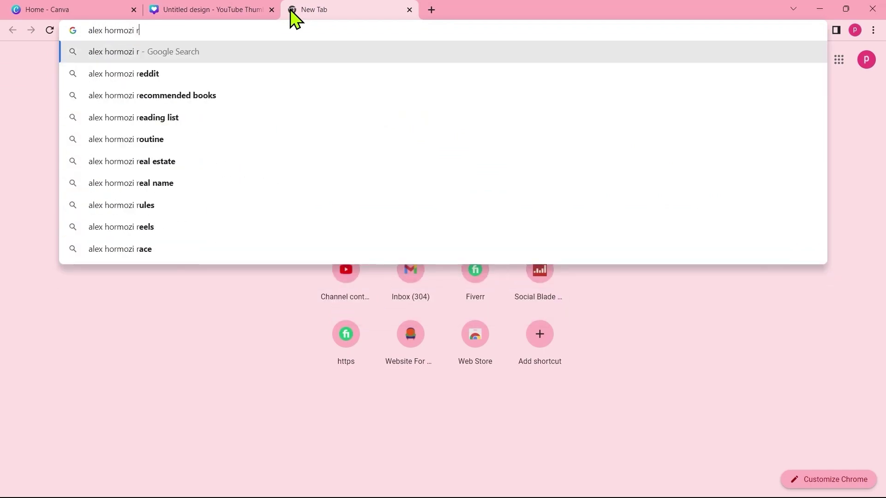
pyautogui.press('Return')
pyautogui.click(179, 109)
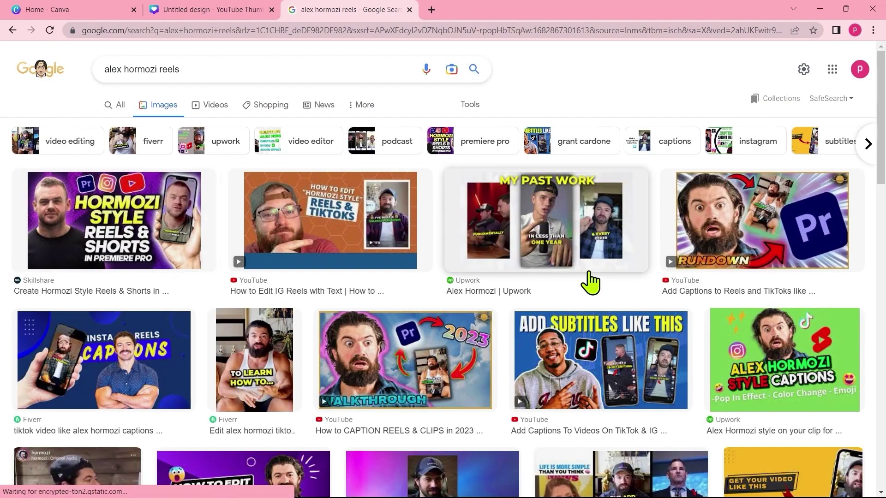
# - Copy the 'THE MORE SUCCESSFUL' reel thumbnail image and return to the Canva design
pyautogui.scroll(-10, 589, 282)
pyautogui.scroll(-3, 591, 281)
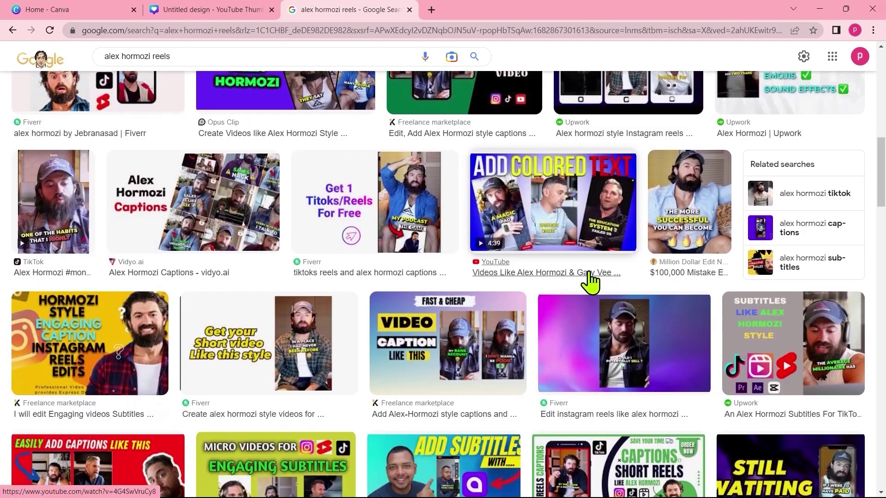
pyautogui.click(708, 200)
pyautogui.rightClick(703, 210)
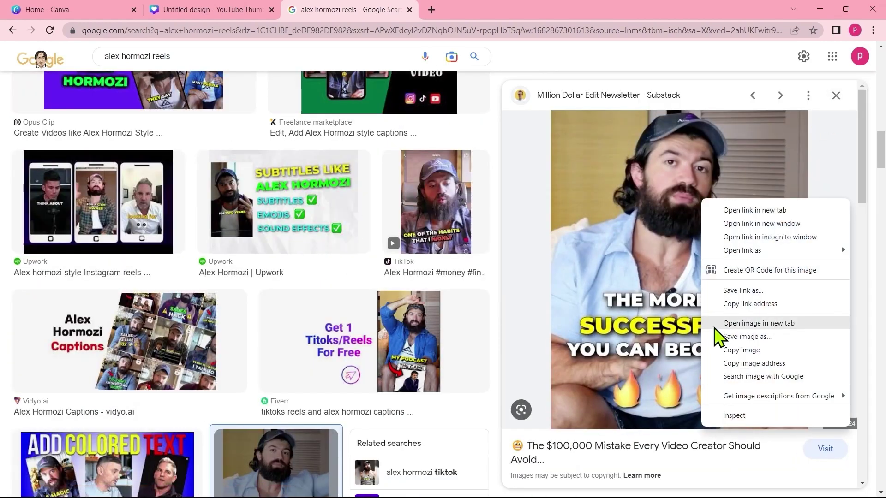
pyautogui.click(734, 348)
pyautogui.click(223, 10)
# - Paste the copied reel image into Uploads and place it on the page
pyautogui.click(19, 226)
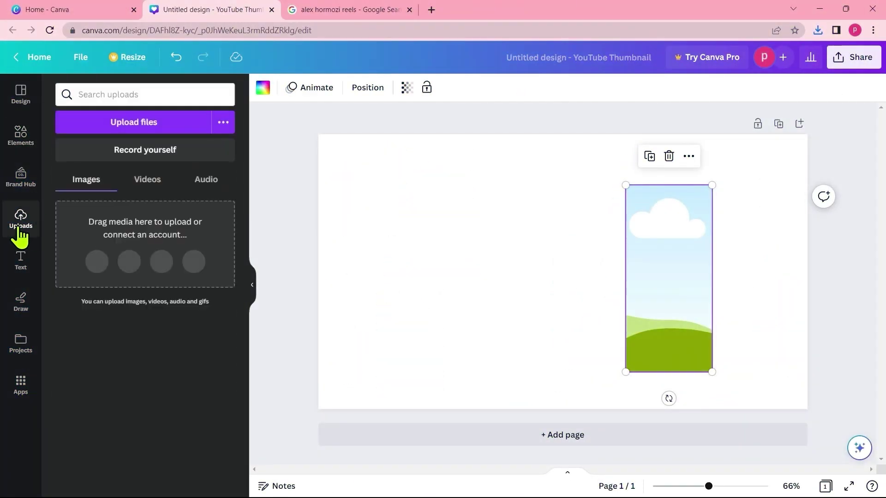
pyautogui.hotkey('ctrl', 'v')
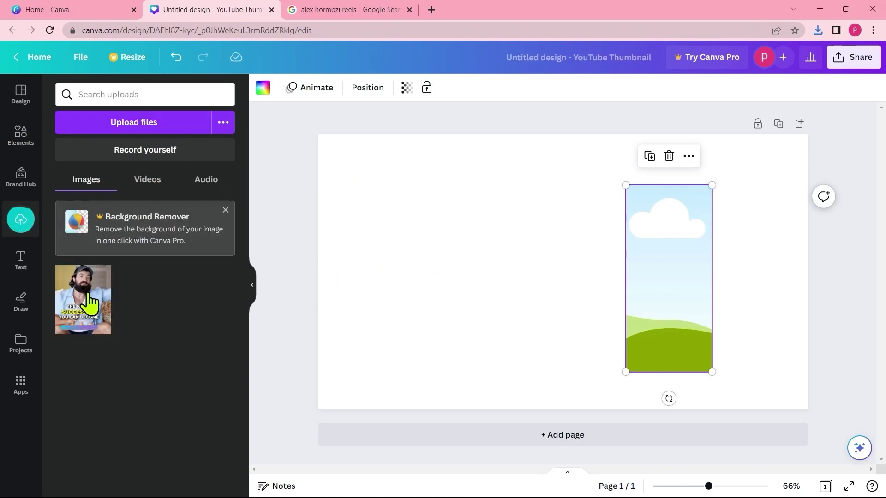
pyautogui.moveTo(90, 305); pyautogui.dragTo(521, 245)
# - Add a phone frame on the right and resize the photo to fill its screen
pyautogui.click(20, 134)
pyautogui.click(138, 228)
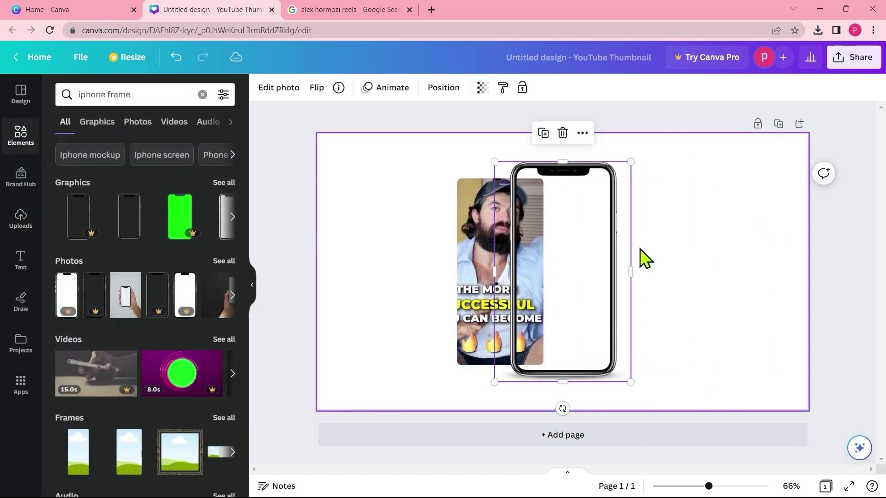
pyautogui.moveTo(617, 261); pyautogui.dragTo(714, 258)
pyautogui.moveTo(500, 272); pyautogui.dragTo(600, 247)
pyautogui.moveTo(556, 341); pyautogui.dragTo(546, 368)
pyautogui.moveTo(558, 291); pyautogui.dragTo(678, 282)
pyautogui.moveTo(764, 368); pyautogui.dragTo(757, 365)
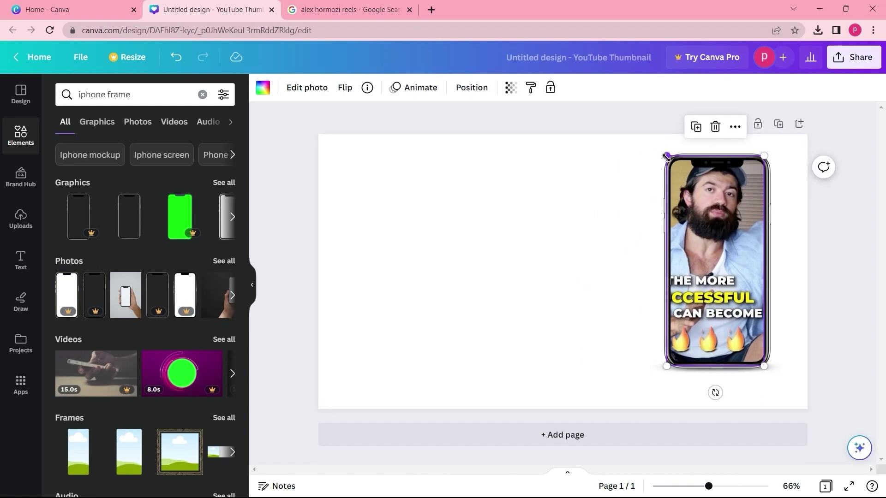
pyautogui.moveTo(667, 157); pyautogui.dragTo(668, 158)
pyautogui.click(573, 350)
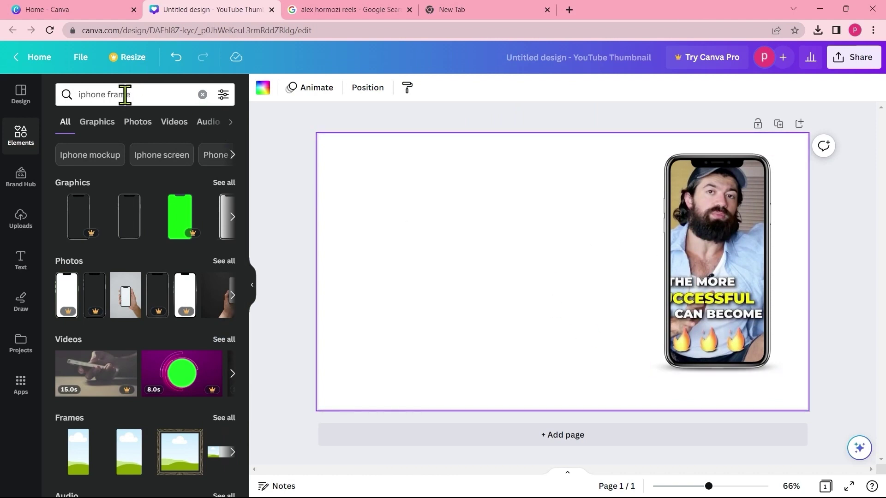
# - Add the dark polygon photo from a 'background' search, stretch it over the page, and send it backward
pyautogui.click(202, 95)
pyautogui.write('back')
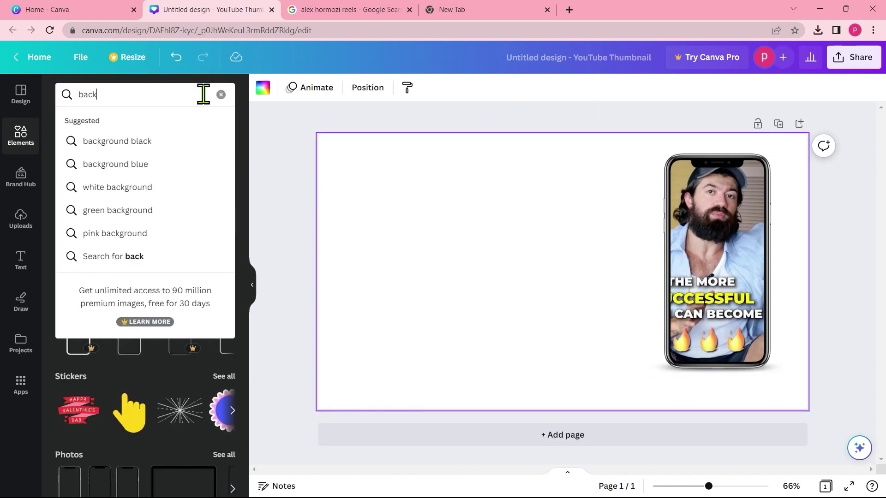
pyautogui.write('ground')
pyautogui.press('Return')
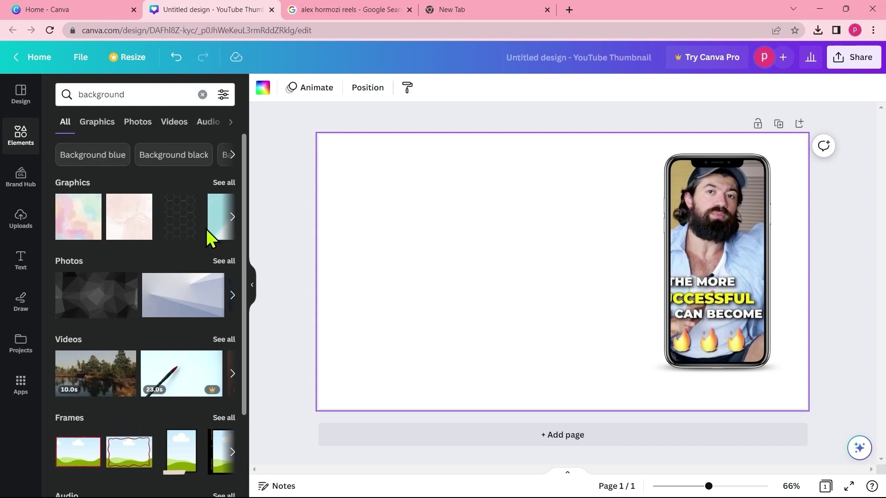
pyautogui.click(97, 290)
pyautogui.moveTo(492, 259); pyautogui.dragTo(447, 245)
pyautogui.moveTo(708, 355); pyautogui.dragTo(813, 412)
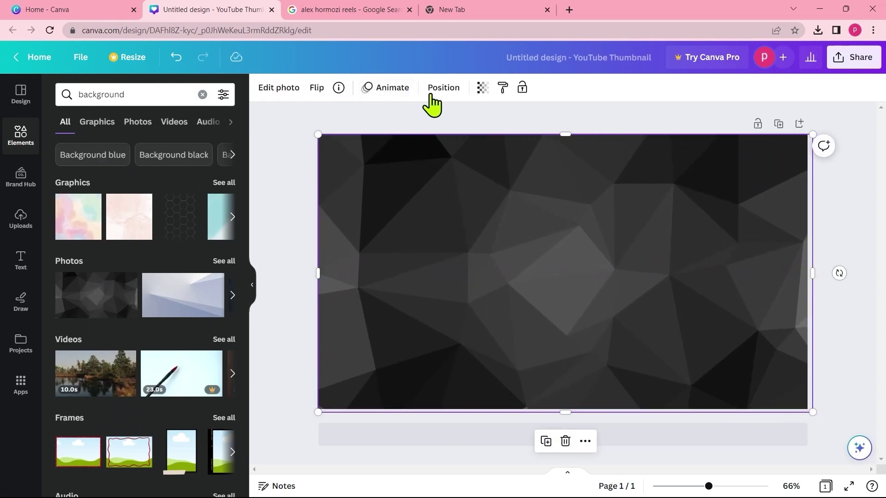
pyautogui.click(443, 88)
pyautogui.click(192, 119)
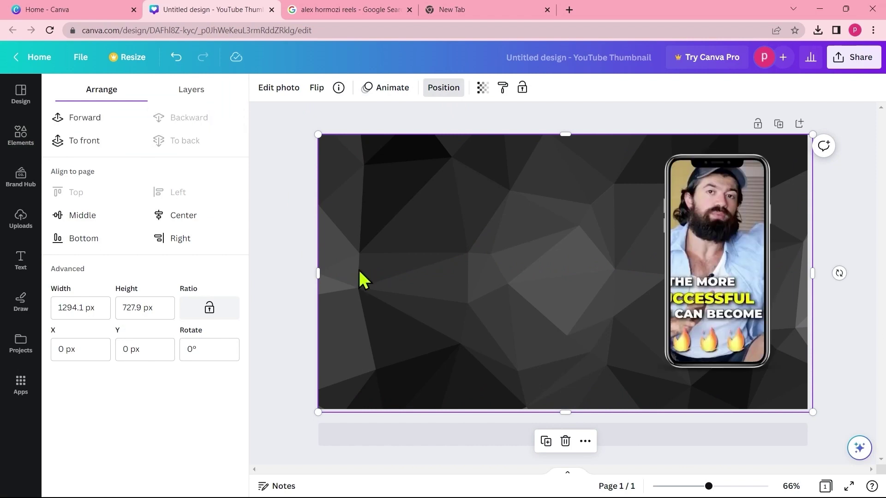
pyautogui.press('Escape')
# - Add the 'cold, smooth & tasty' text combination, retype its heading, and delete the ANGELO BREWING line
pyautogui.click(21, 267)
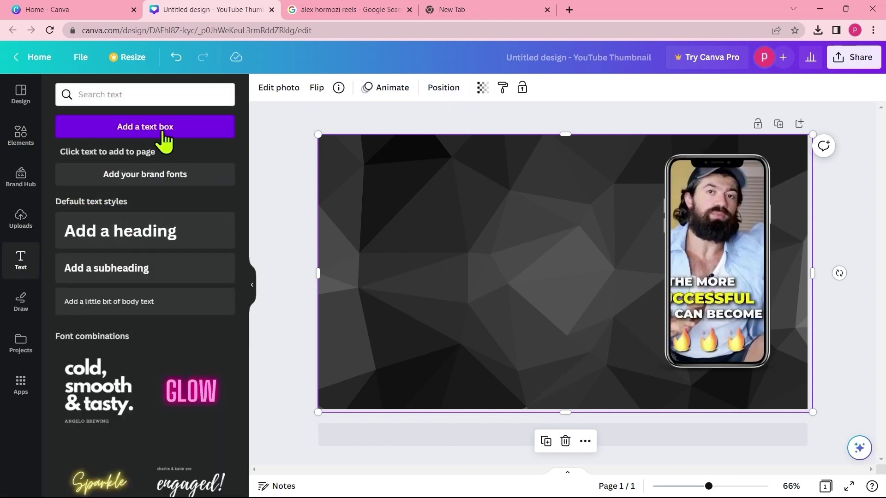
pyautogui.click(99, 382)
pyautogui.doubleClick(423, 273)
pyautogui.write('Ge')
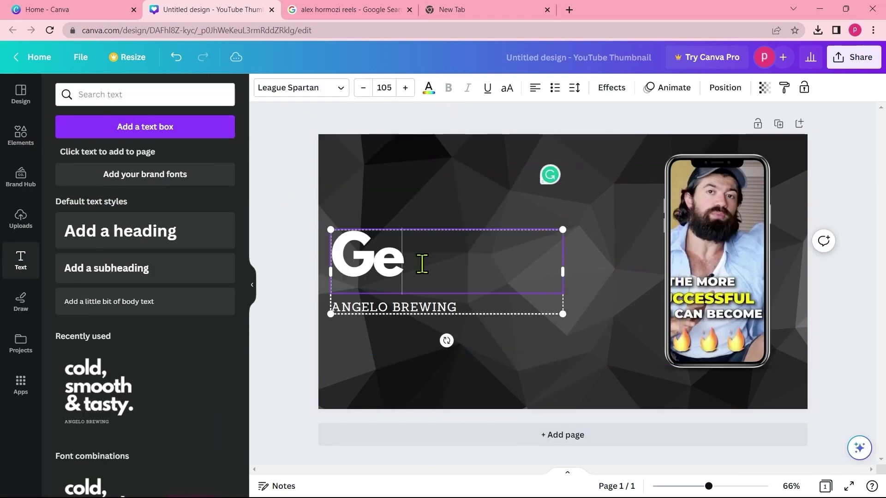
pyautogui.write('t your Isntagram Reels like this')
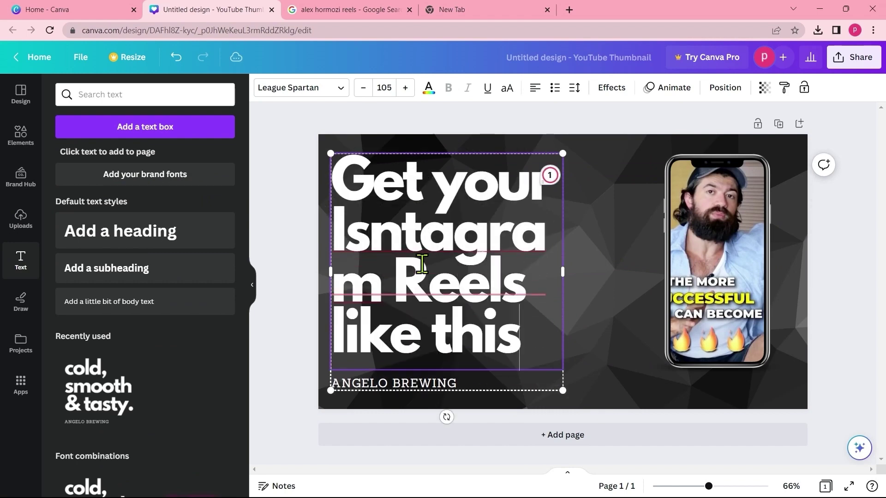
pyautogui.moveTo(562, 273); pyautogui.dragTo(621, 276)
pyautogui.click(436, 386)
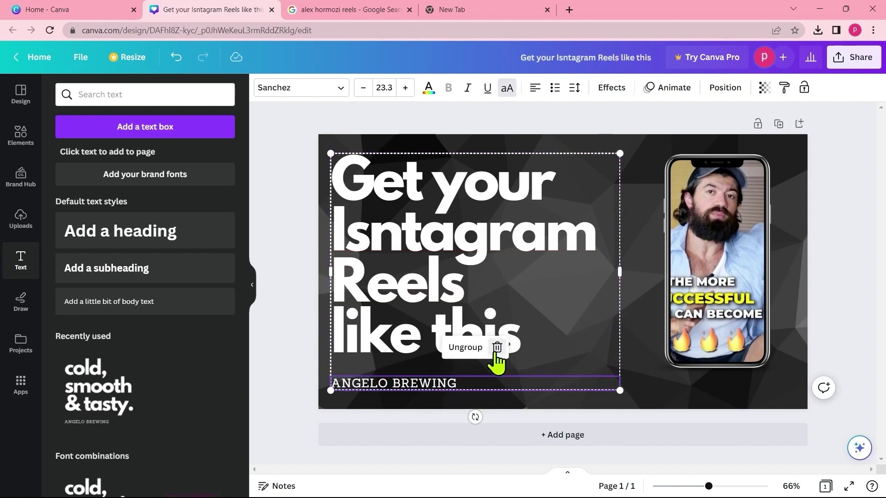
pyautogui.press('Delete')
pyautogui.click(639, 376)
# - Clear the Elements search field to enter a new term
pyautogui.click(18, 138)
pyautogui.click(194, 96)
pyautogui.click(202, 95)
# - Add an arrow graphic beside 'Reels', shrink it to fit, and colour it red
pyautogui.write('arrow')
pyautogui.press('Return')
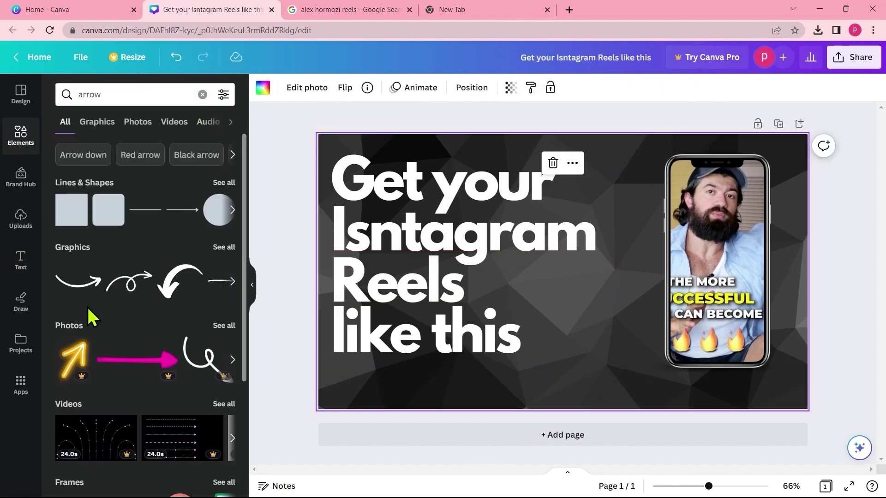
pyautogui.scroll(-2, 138, 230)
pyautogui.scroll(2, 180, 212)
pyautogui.click(221, 286)
pyautogui.moveTo(451, 310); pyautogui.dragTo(558, 300)
pyautogui.moveTo(429, 331); pyautogui.dragTo(491, 312)
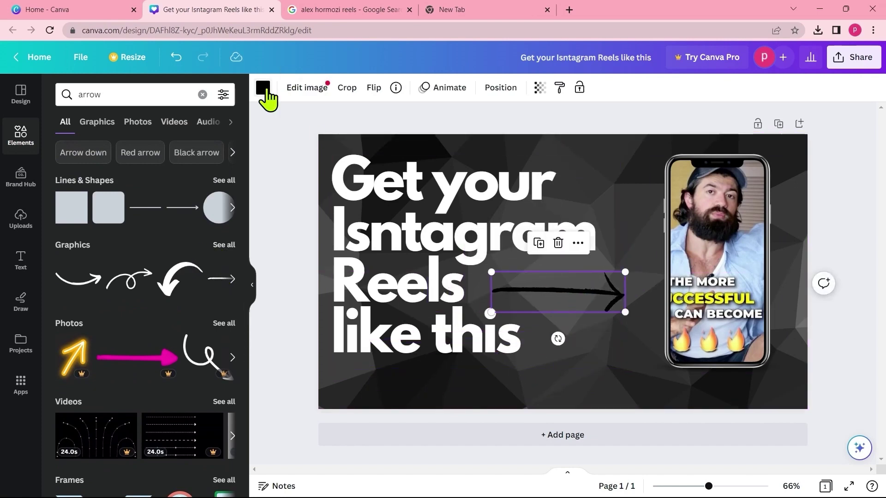
pyautogui.click(263, 88)
pyautogui.click(69, 469)
pyautogui.click(597, 385)
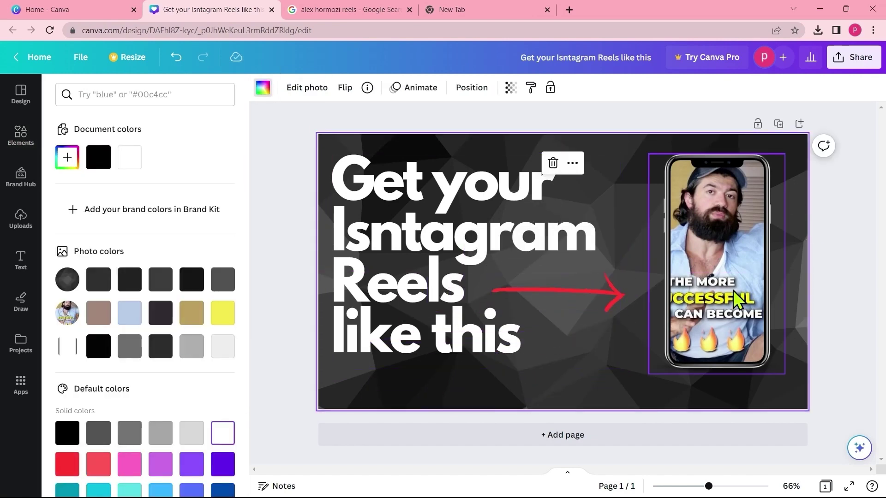
# - Download the finished thumbnail as a PNG
pyautogui.click(854, 56)
pyautogui.click(736, 353)
pyautogui.click(756, 273)
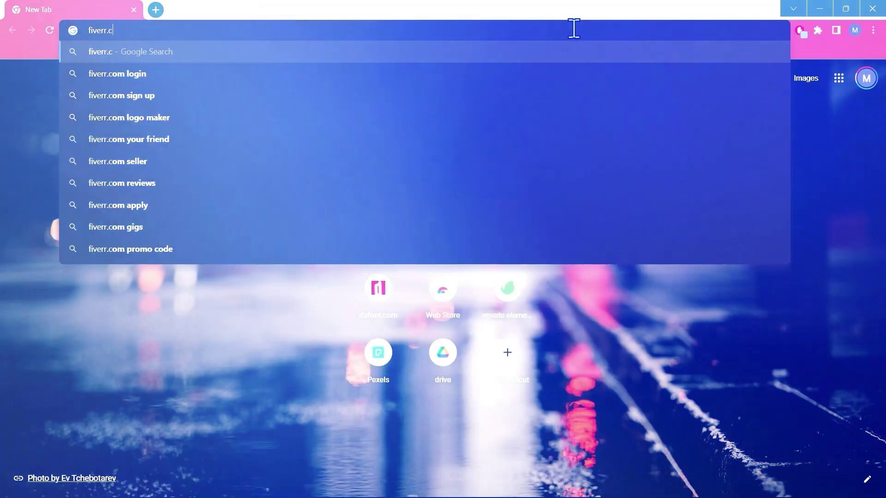
# - Go to fiverr.com, become a seller, and start a gig titled 'I will edit your insta reels with captions'
pyautogui.write('om')
pyautogui.press('Return')
pyautogui.click(698, 69)
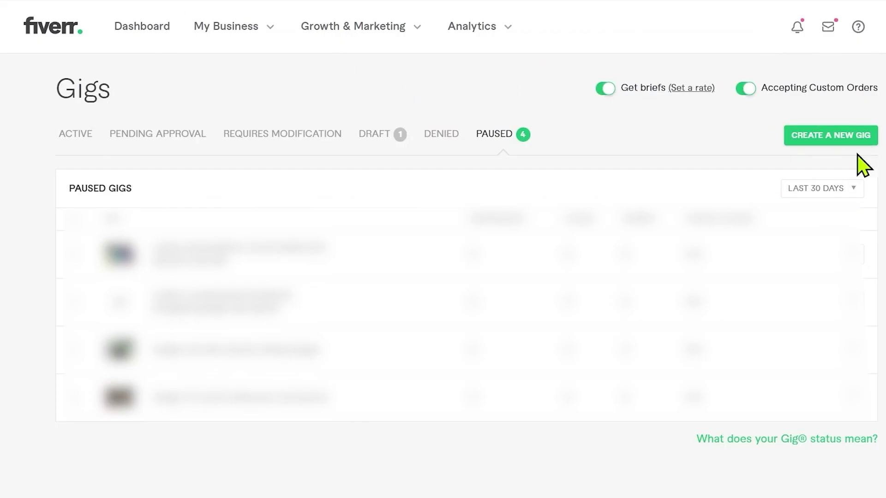
pyautogui.click(846, 147)
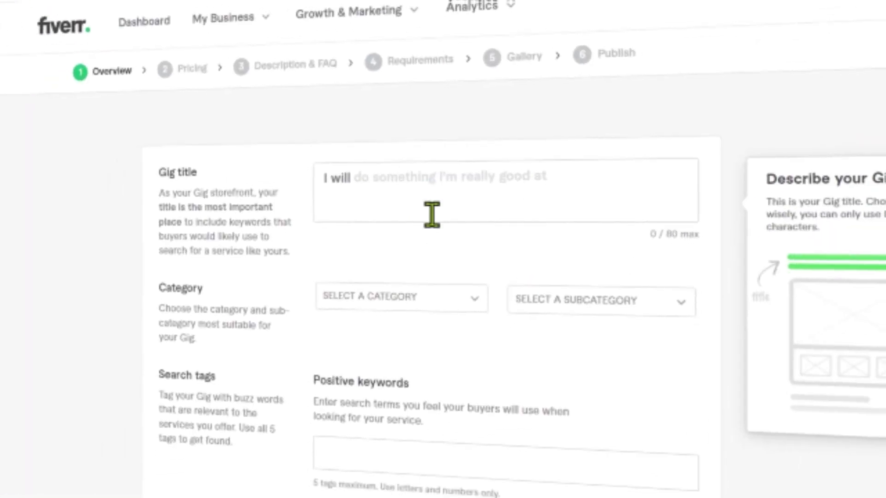
pyautogui.write('edit your insta reels')
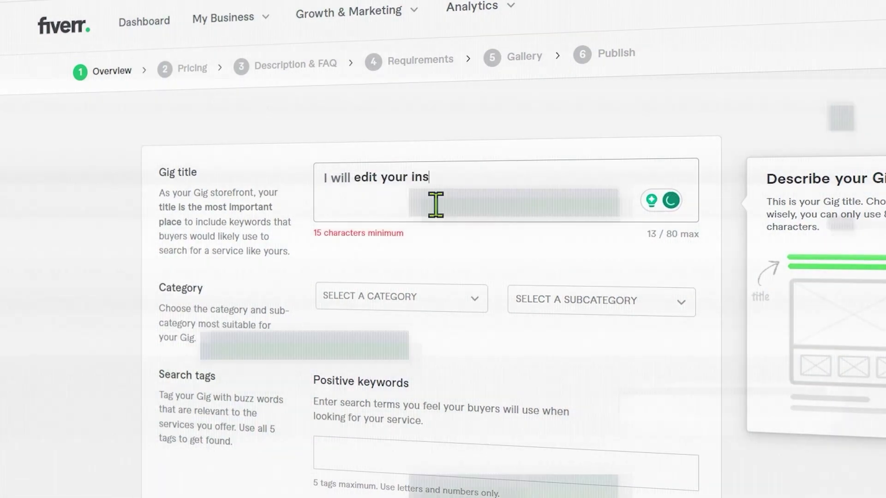
pyautogui.write(' with captions')
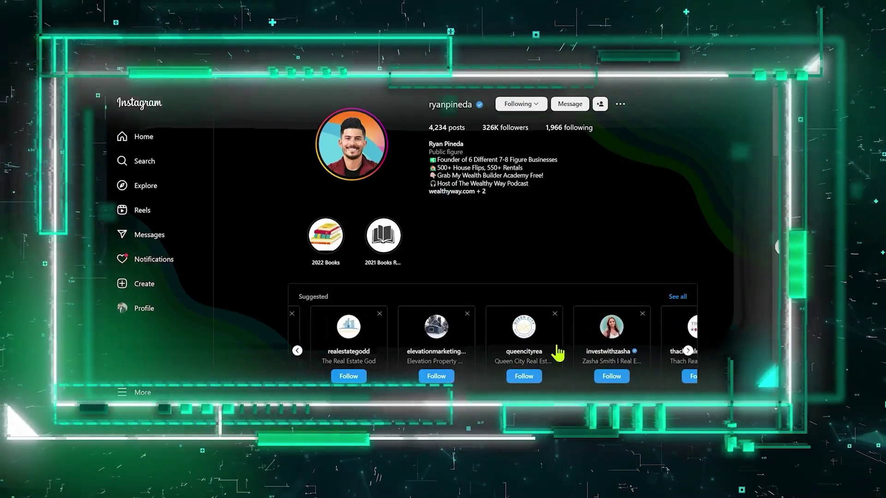
# - Open a suggested creator's profile from the Suggested carousel and start a direct-message chat with them
pyautogui.hscroll(10, 557, 353)
pyautogui.hscroll(-10, 558, 353)
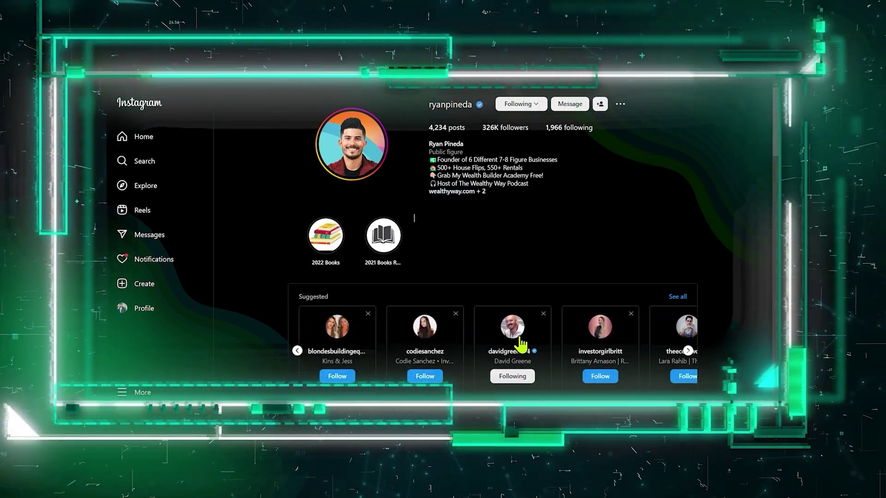
pyautogui.click(498, 349)
pyautogui.click(576, 107)
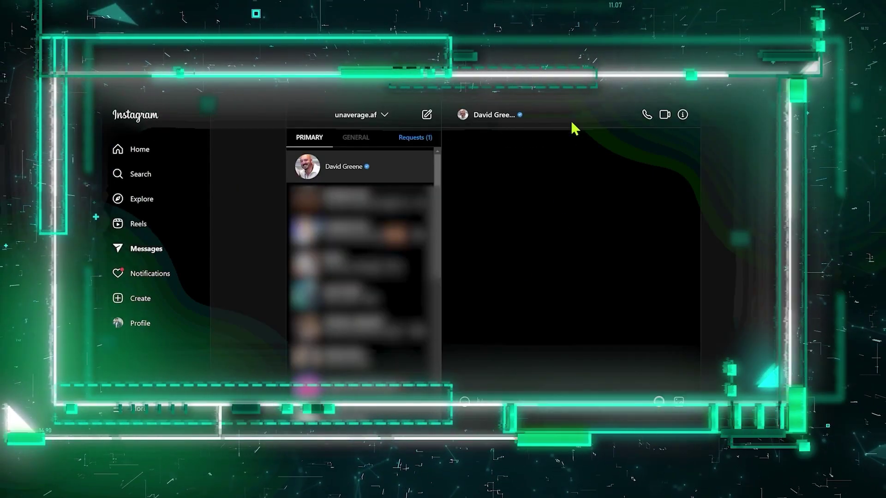